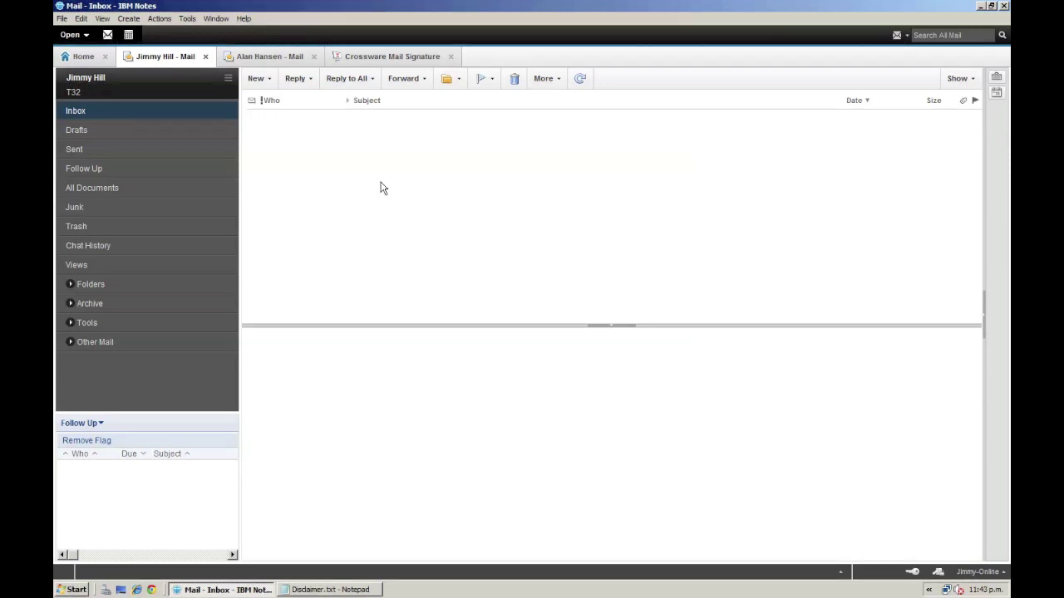
# Address a new email to the other mailbox user with the subject 'Test email'.
pyautogui.click(256, 79)
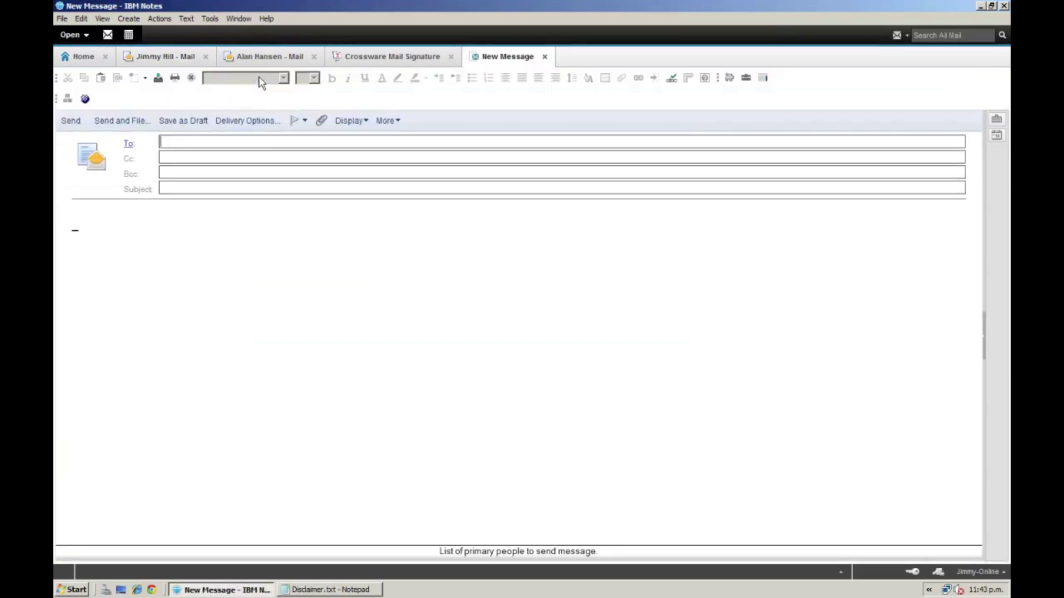
pyautogui.write('Alan')
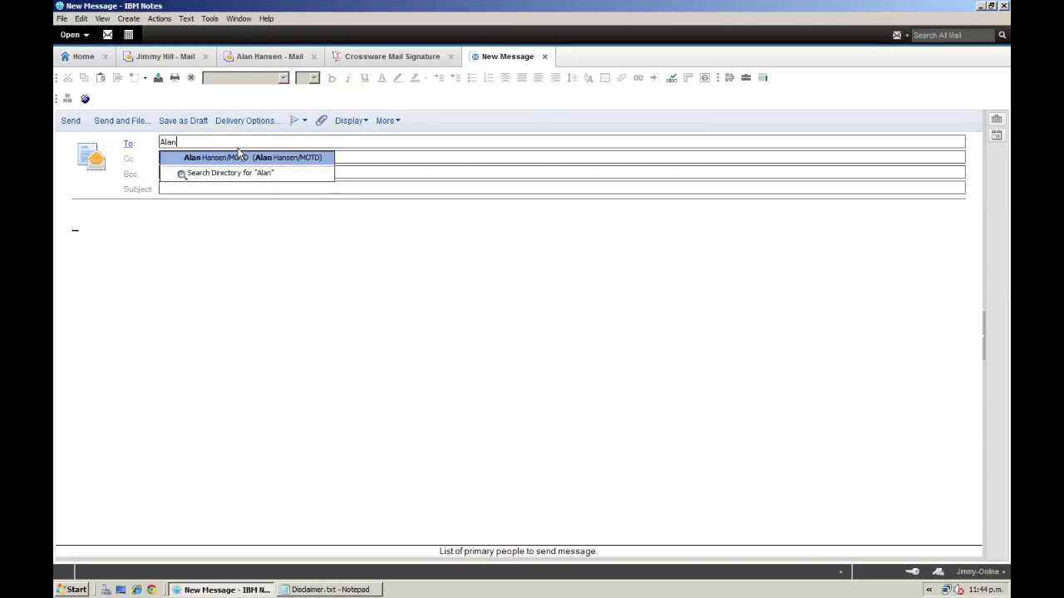
pyautogui.press('Return')
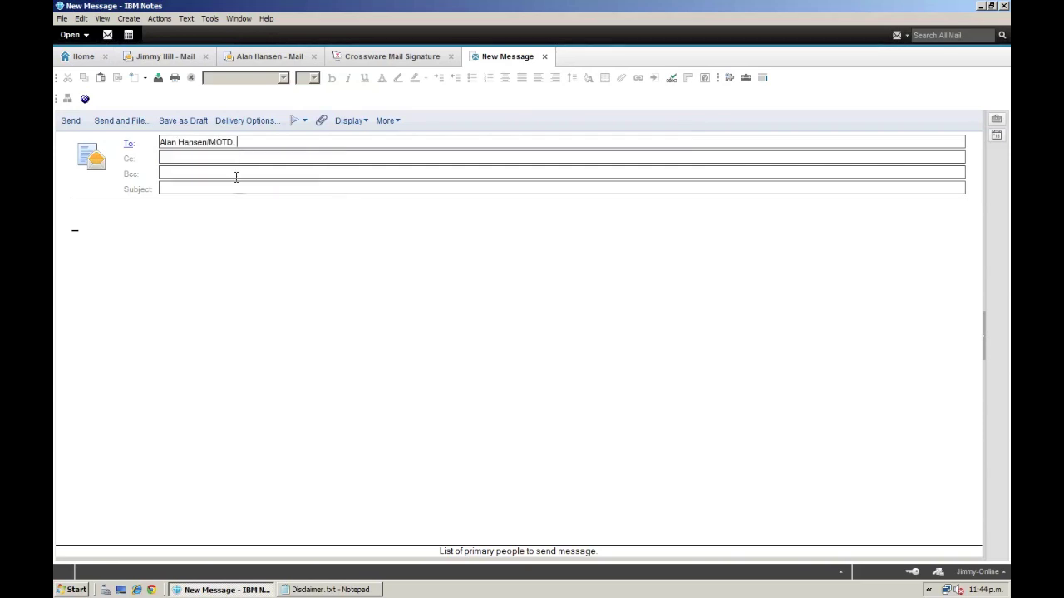
pyautogui.click(233, 187)
pyautogui.write('Test email')
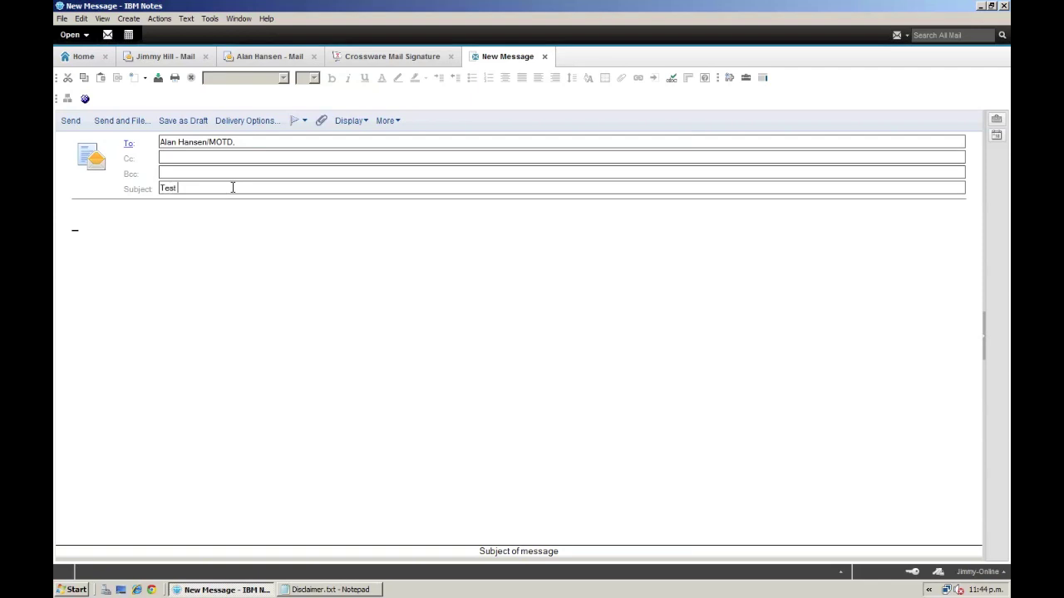
# Write a short greeting and 'This is a test email.' body with the sender's name, then send it.
pyautogui.click(232, 207)
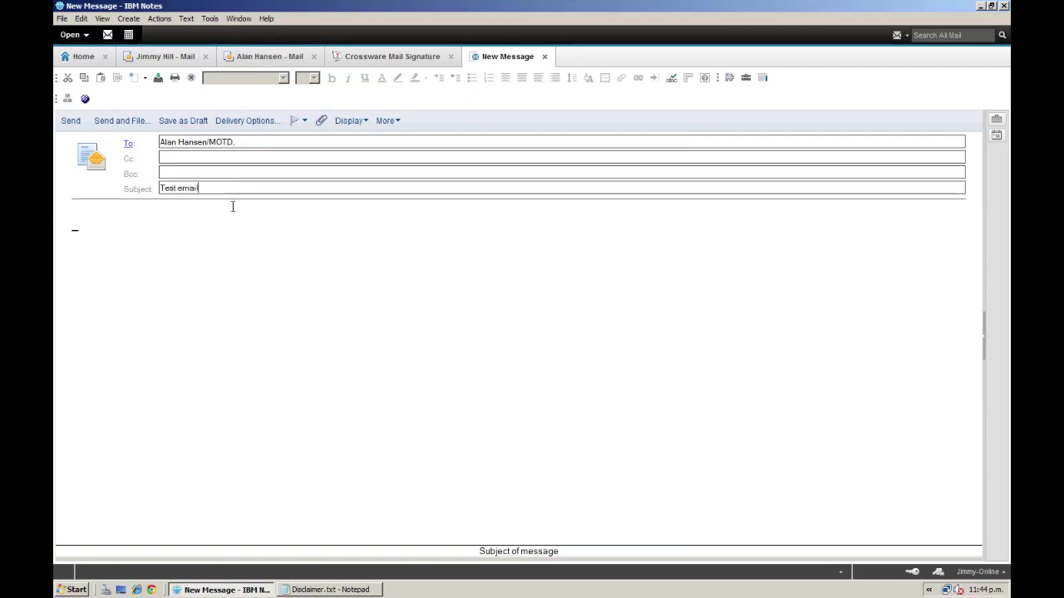
pyautogui.write('Hi Alan,')
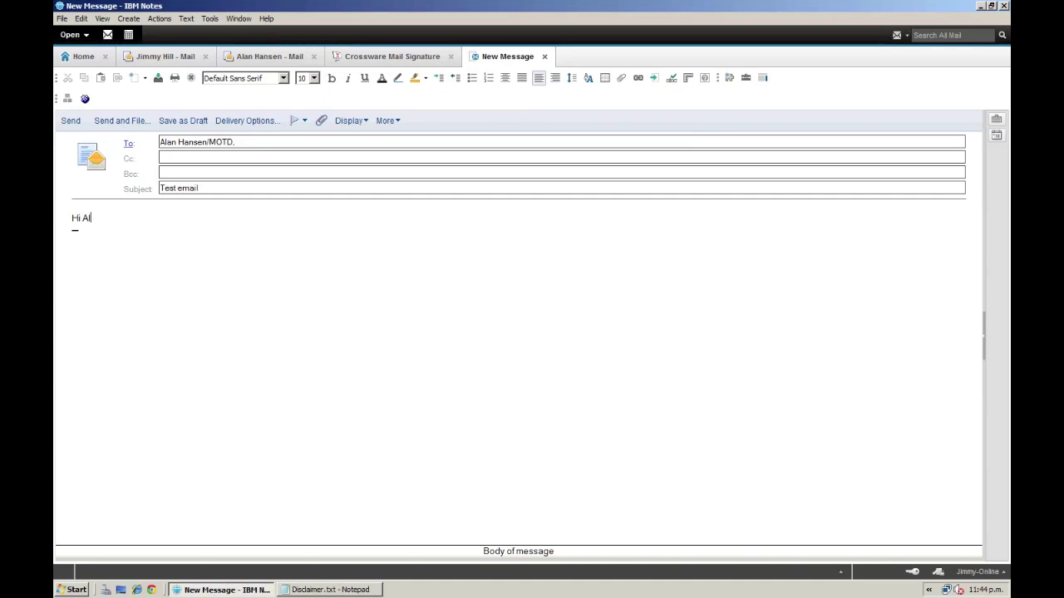
pyautogui.press('Return')
pyautogui.press('Return')
pyautogui.write('This is a test email.  ')
pyautogui.write('Jimmy')
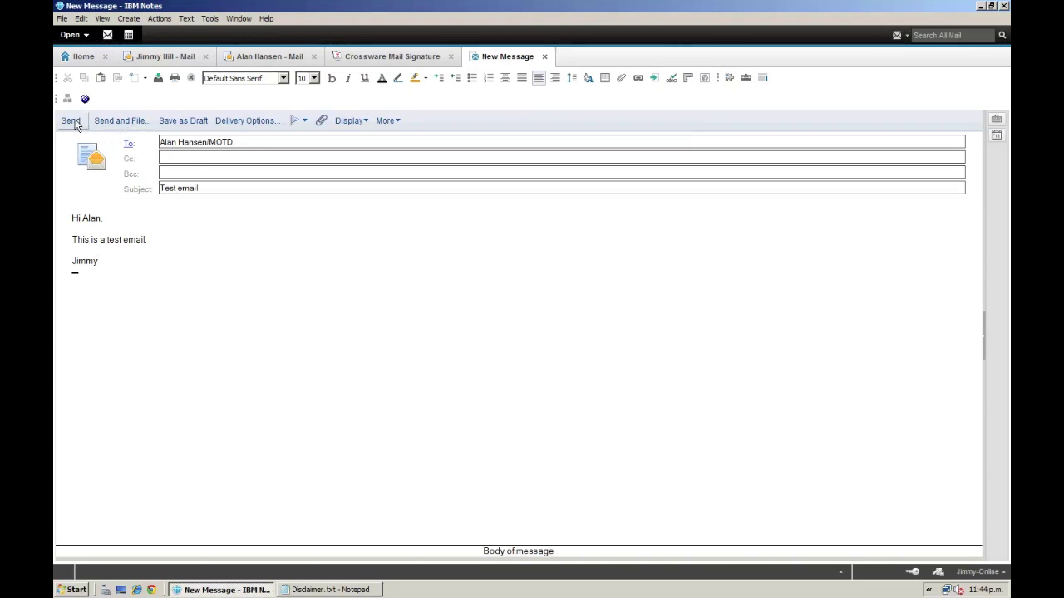
pyautogui.click(71, 122)
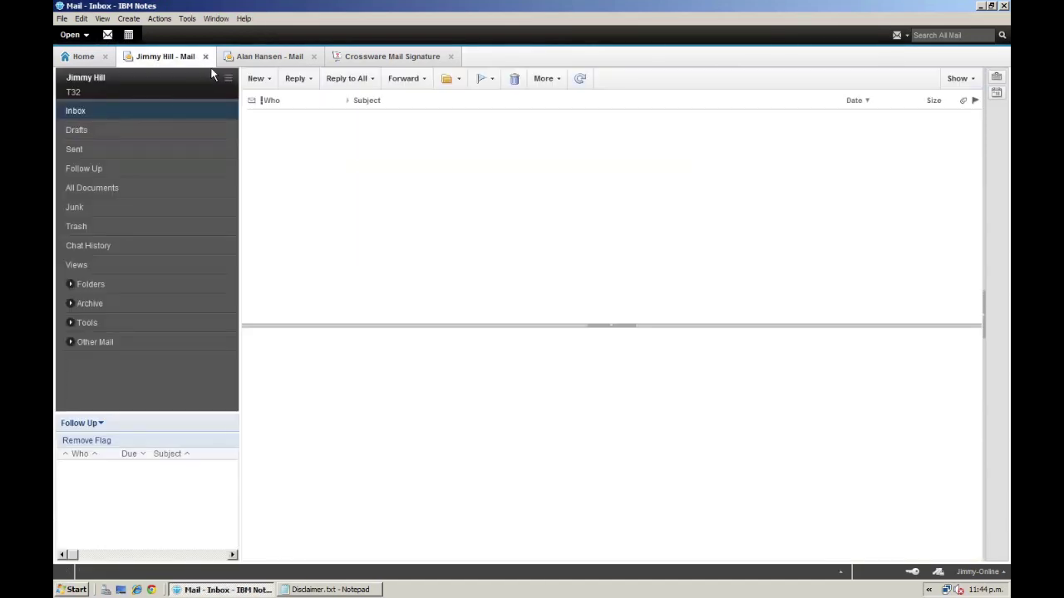
# In the recipient's refreshed inbox, open the received Test email to confirm it has no signature, then close it.
pyautogui.click(257, 60)
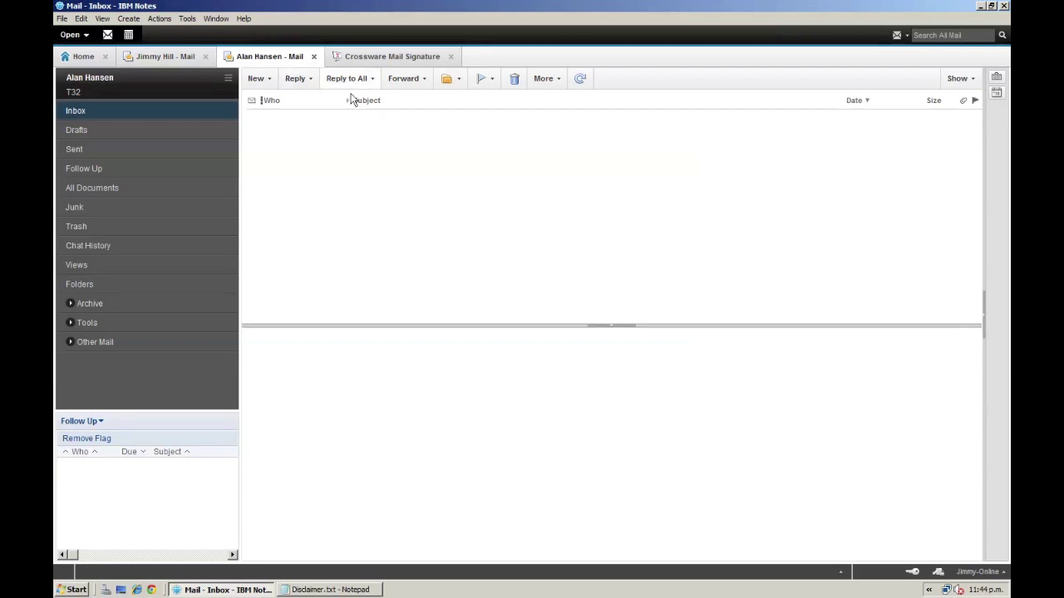
pyautogui.click(580, 81)
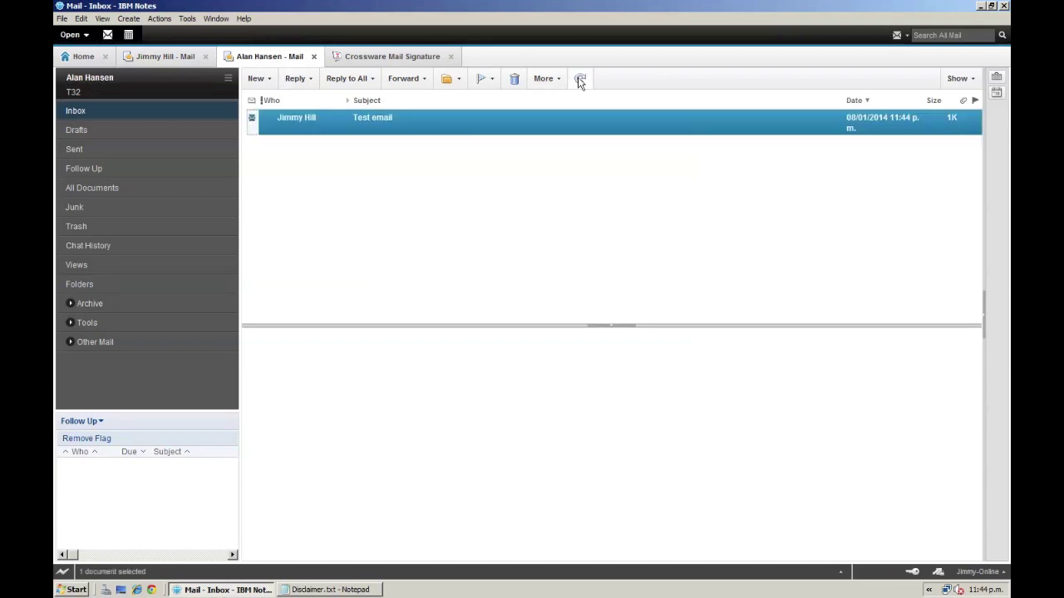
pyautogui.click(393, 127)
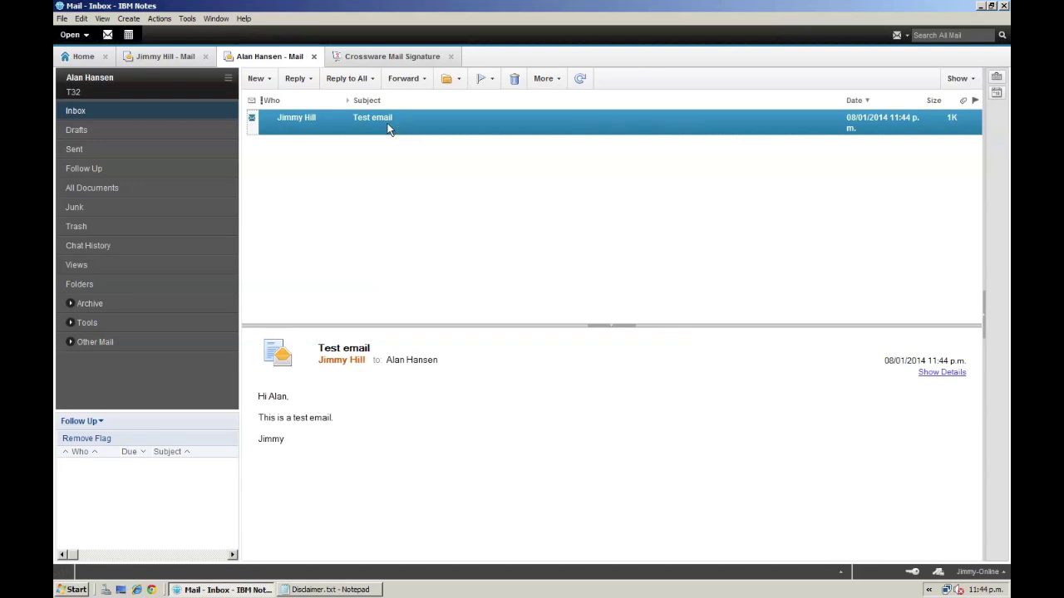
pyautogui.doubleClick(388, 126)
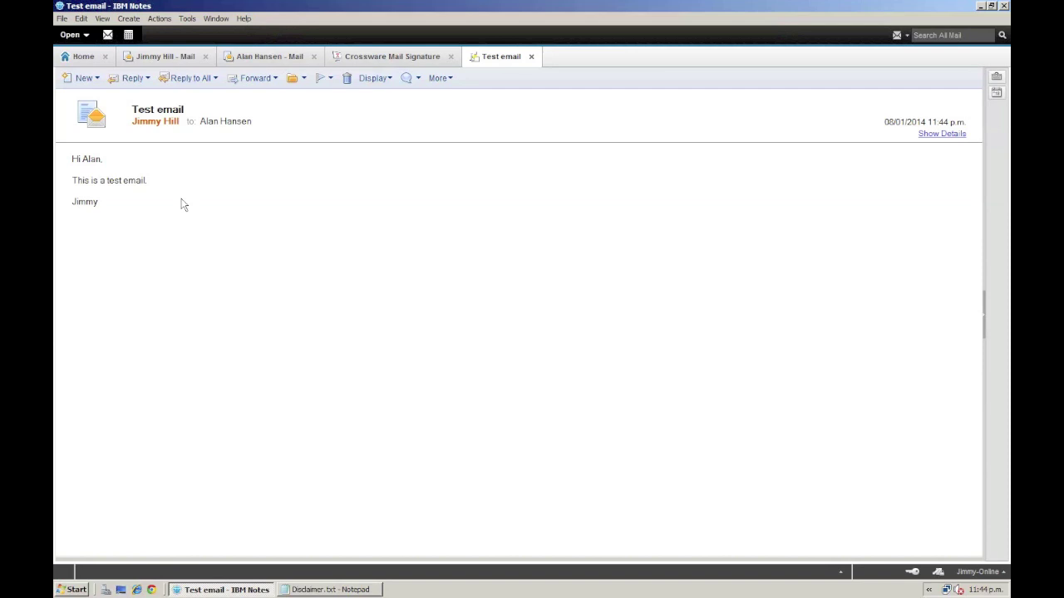
pyautogui.click(531, 57)
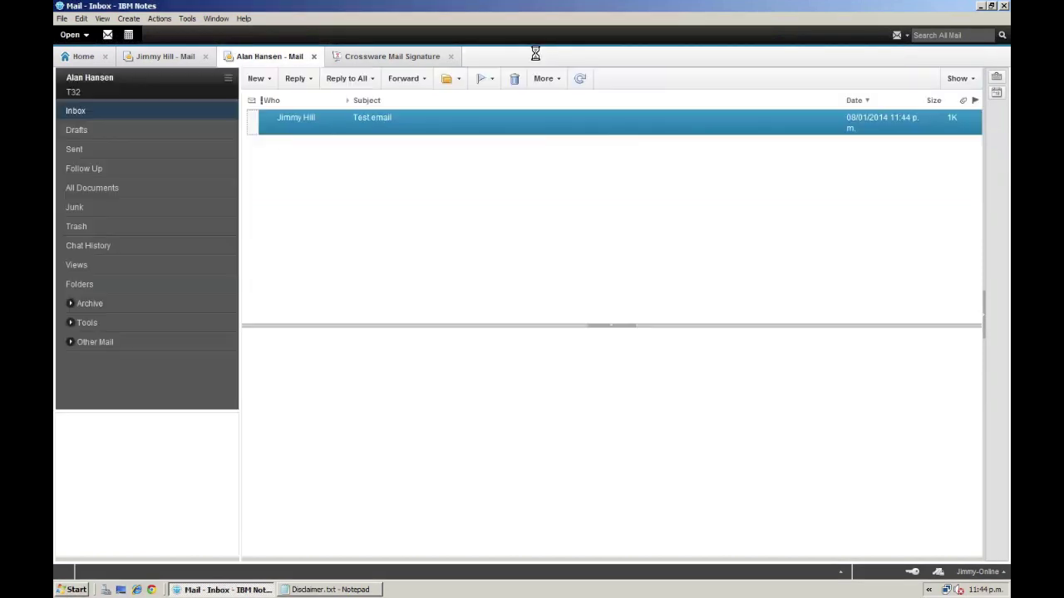
# Create signature configuration 'Crossware email signature', described 'Email signature for all users', with Default selection.
pyautogui.click(392, 60)
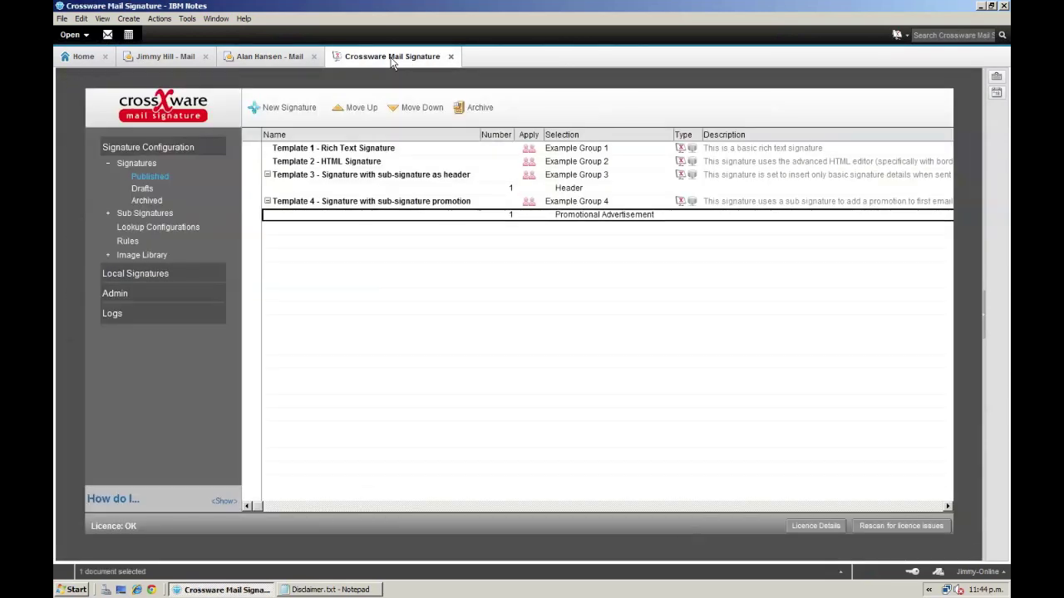
pyautogui.click(319, 110)
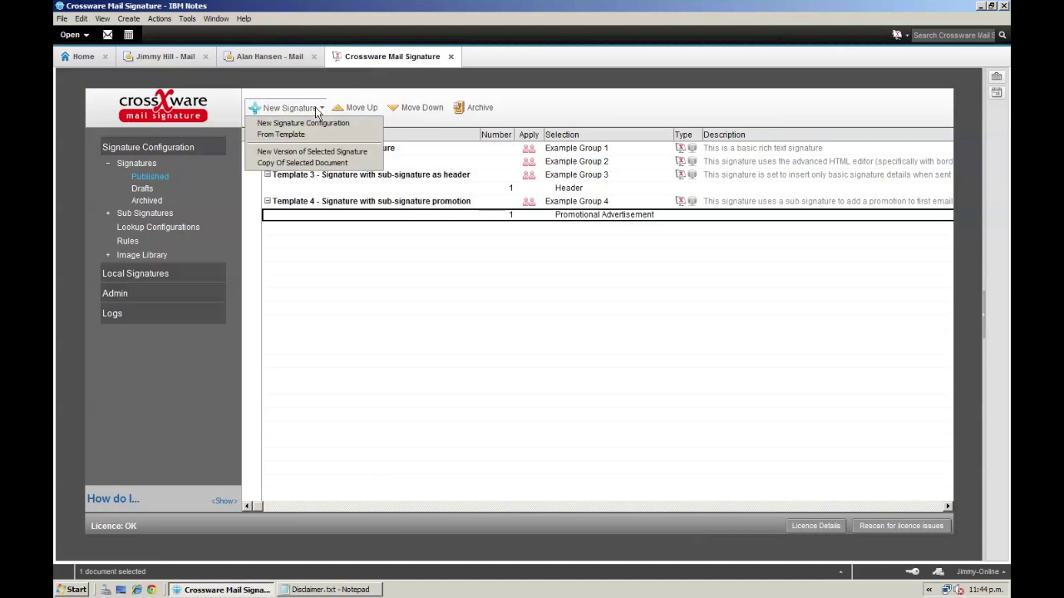
pyautogui.click(304, 123)
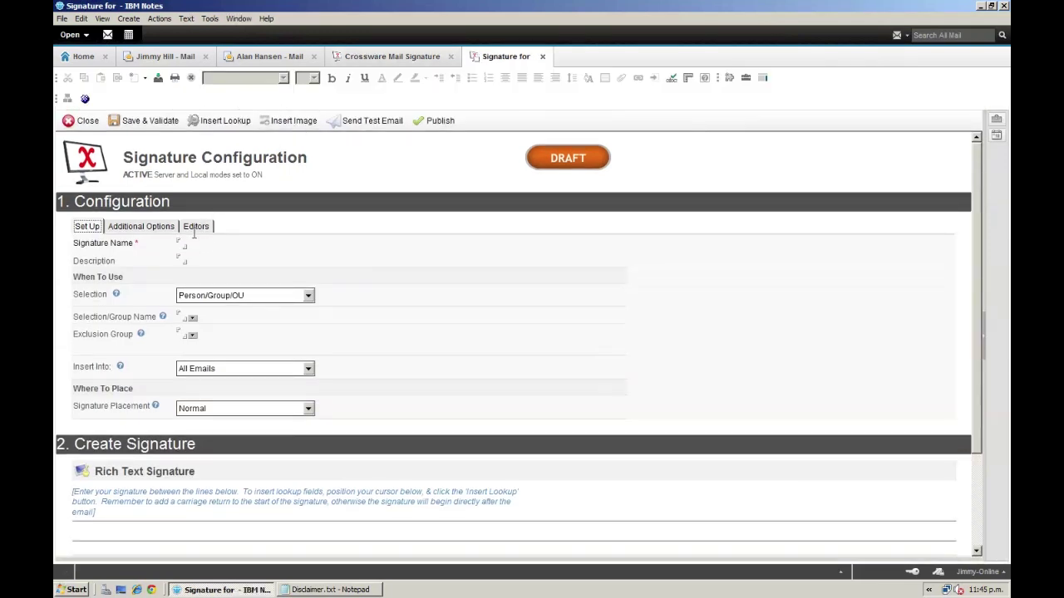
pyautogui.click(183, 242)
pyautogui.write('Crossware')
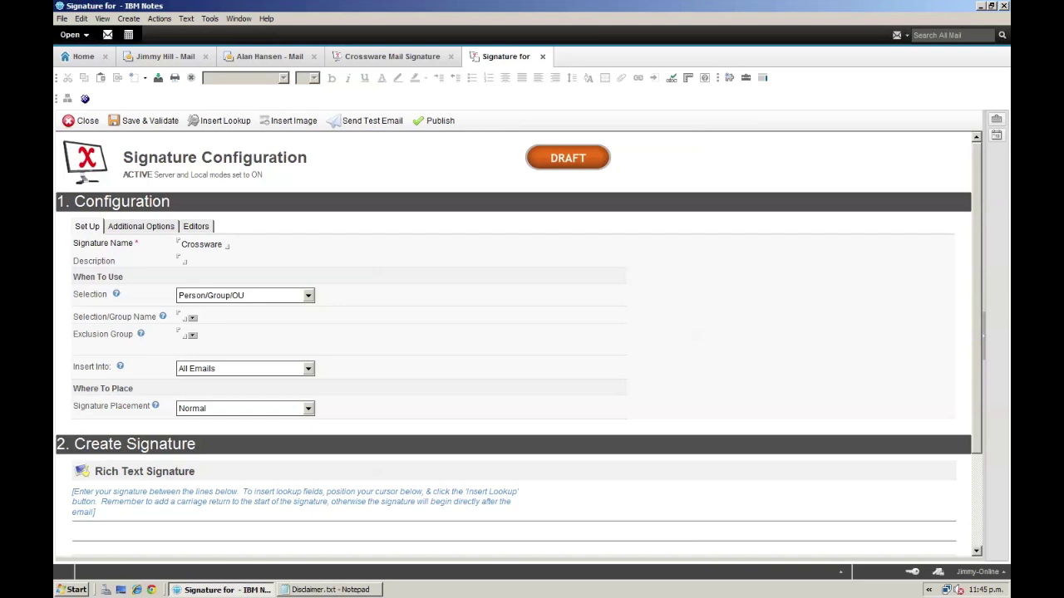
pyautogui.write(' email signatureEmail signatur')
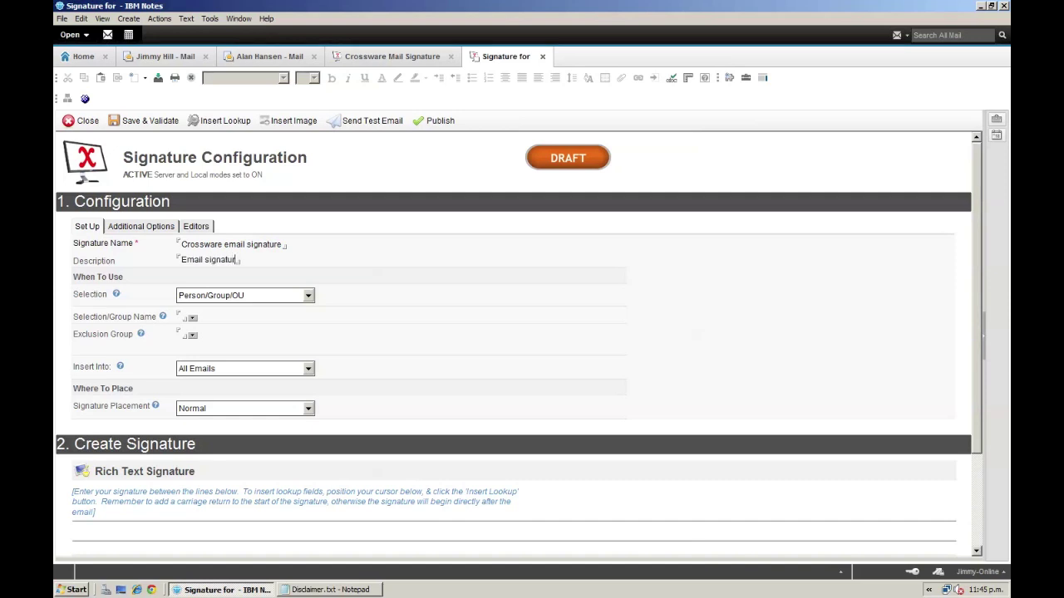
pyautogui.write('e for all users')
pyautogui.click(228, 299)
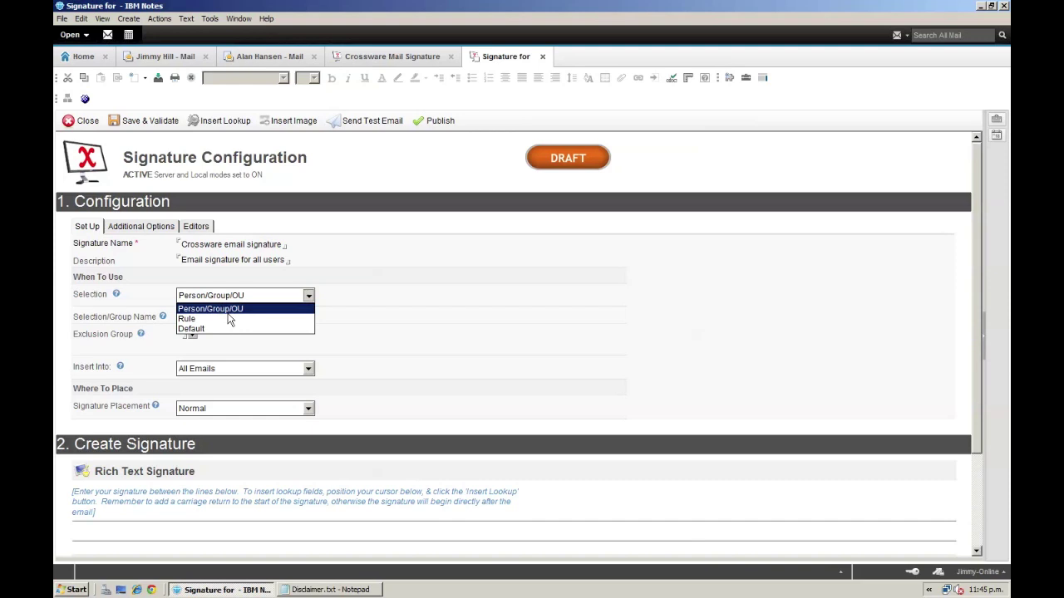
pyautogui.click(226, 329)
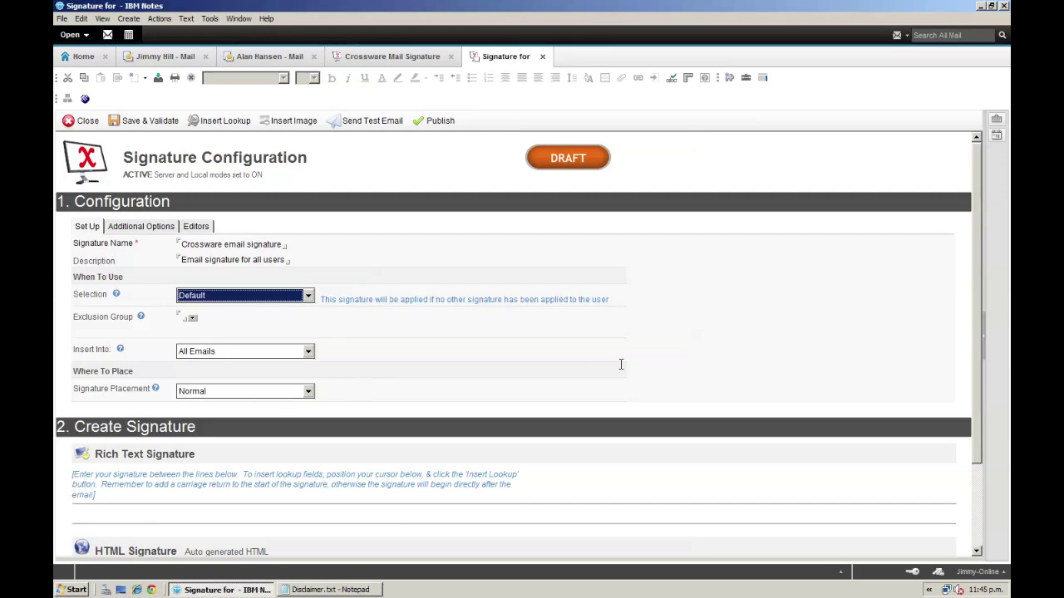
# Add a blank first line to the rich text signature and insert the FirstName lookup.
pyautogui.scroll(-3, 442, 364)
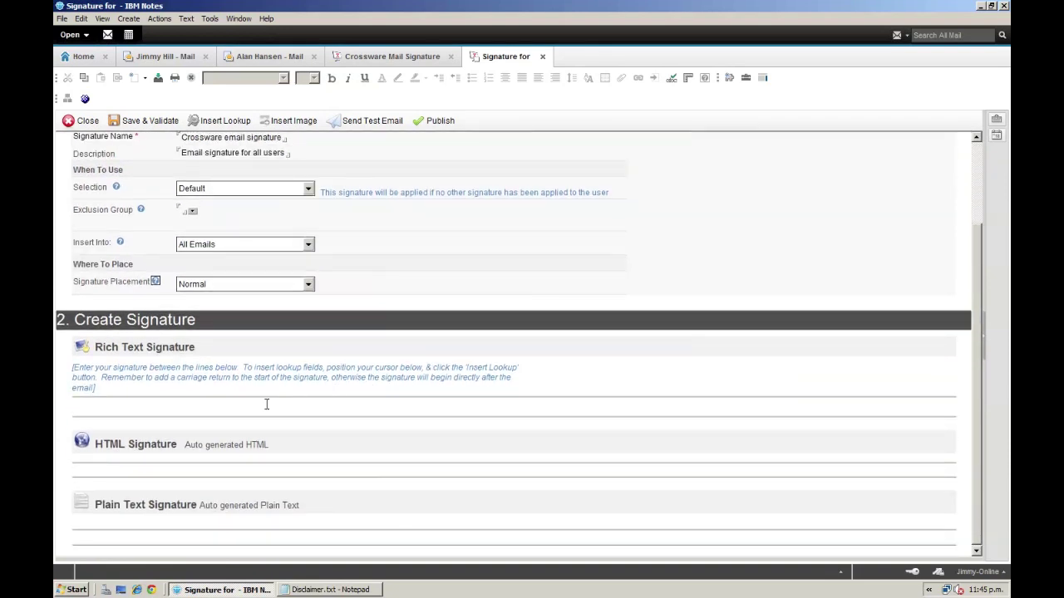
pyautogui.click(262, 404)
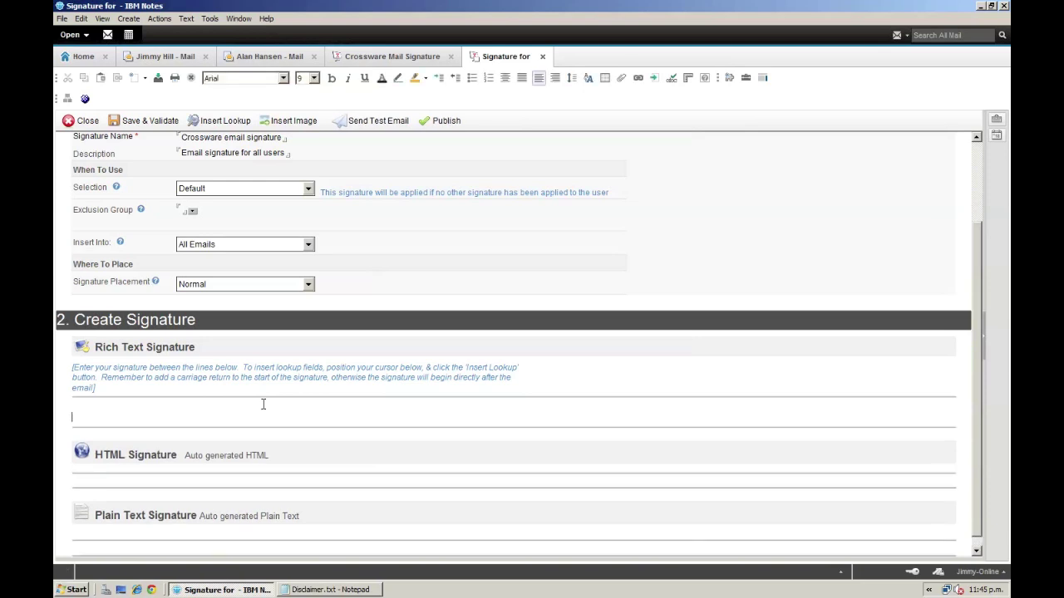
pyautogui.press('Return')
pyautogui.click(223, 121)
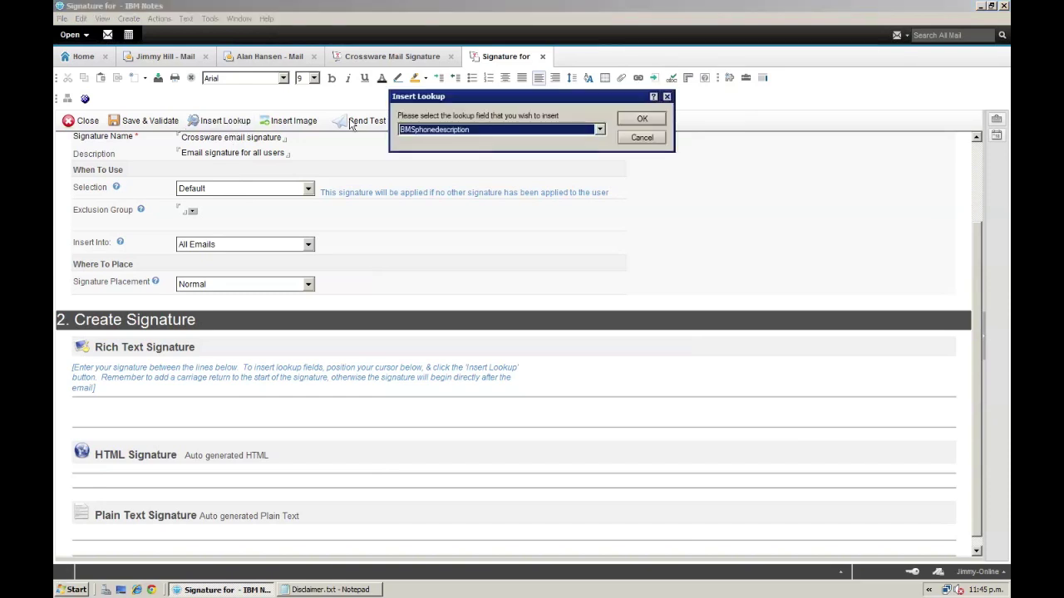
pyautogui.click(487, 131)
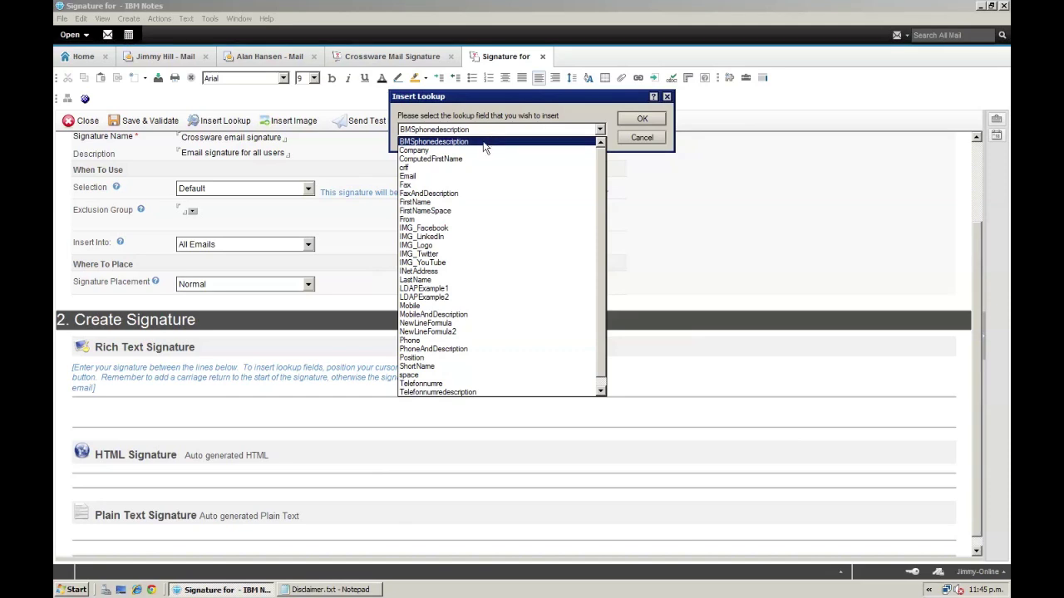
pyautogui.click(468, 202)
pyautogui.click(627, 120)
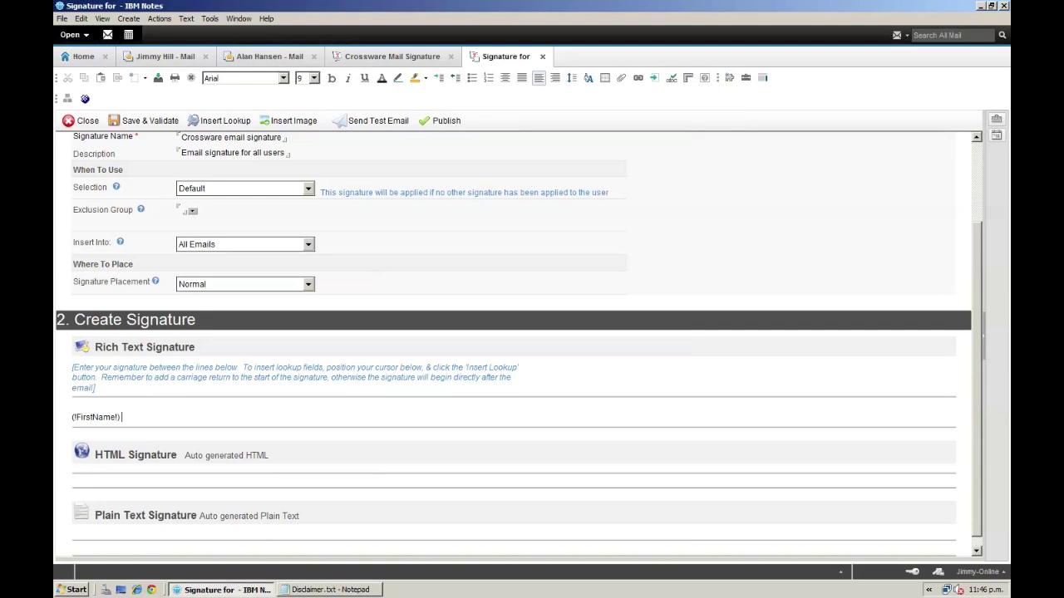
# Insert the LastName lookup, then put a (!Position!) lookup on the next line.
pyautogui.click(231, 122)
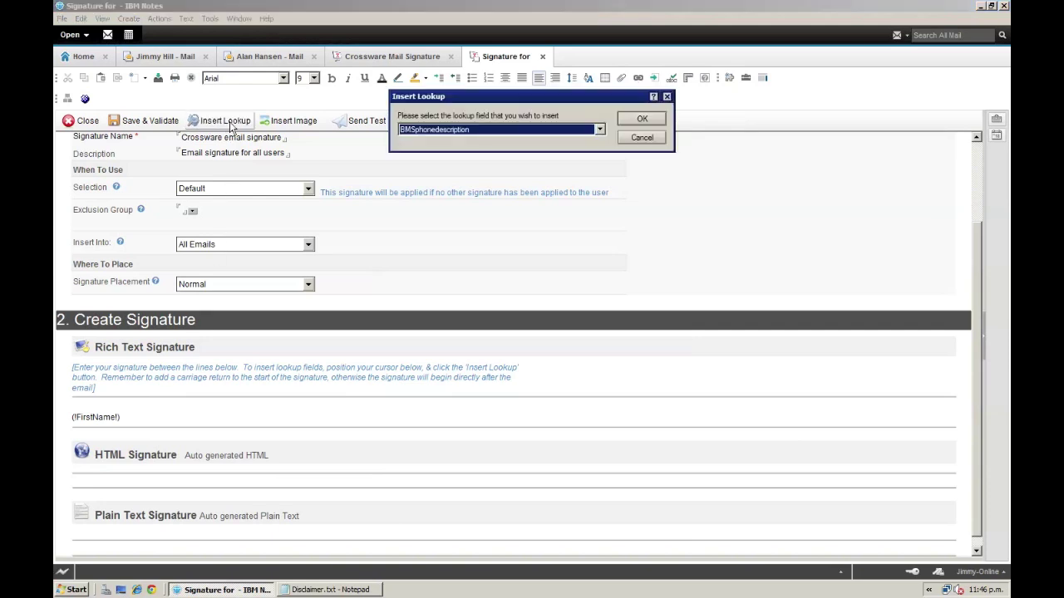
pyautogui.click(478, 129)
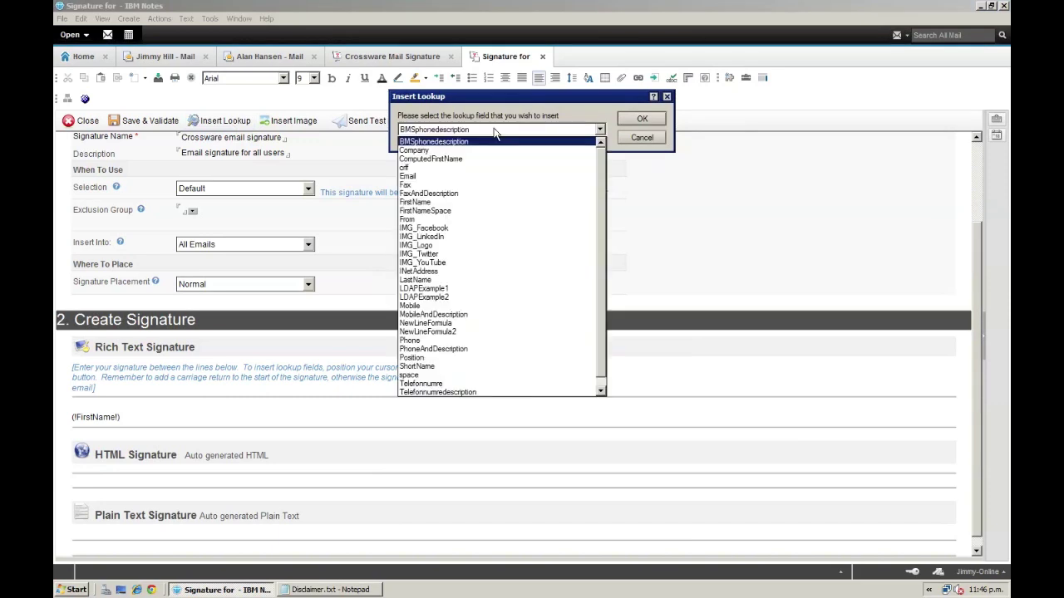
pyautogui.click(445, 281)
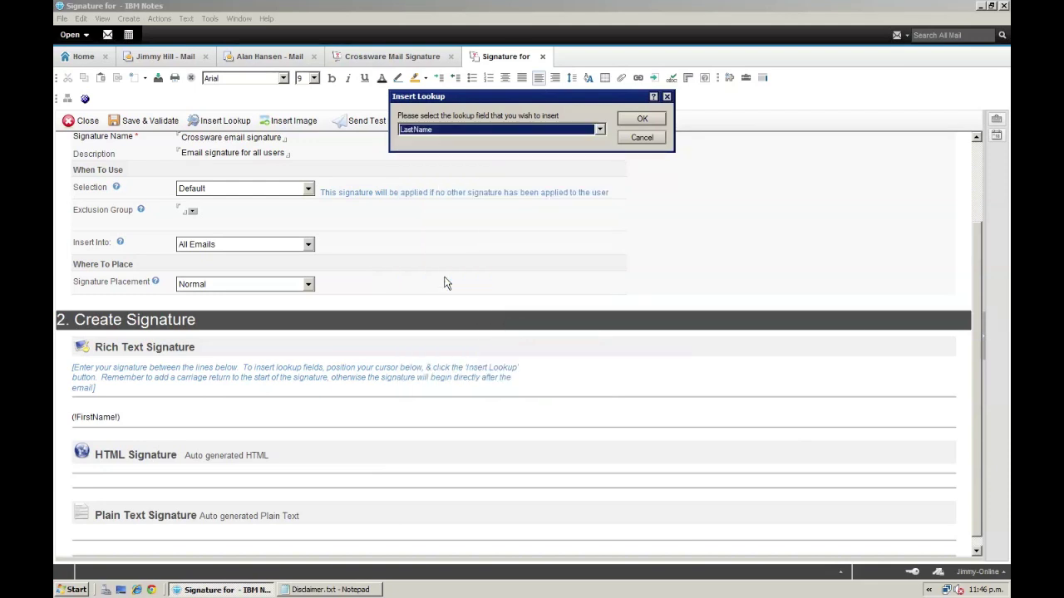
pyautogui.click(640, 120)
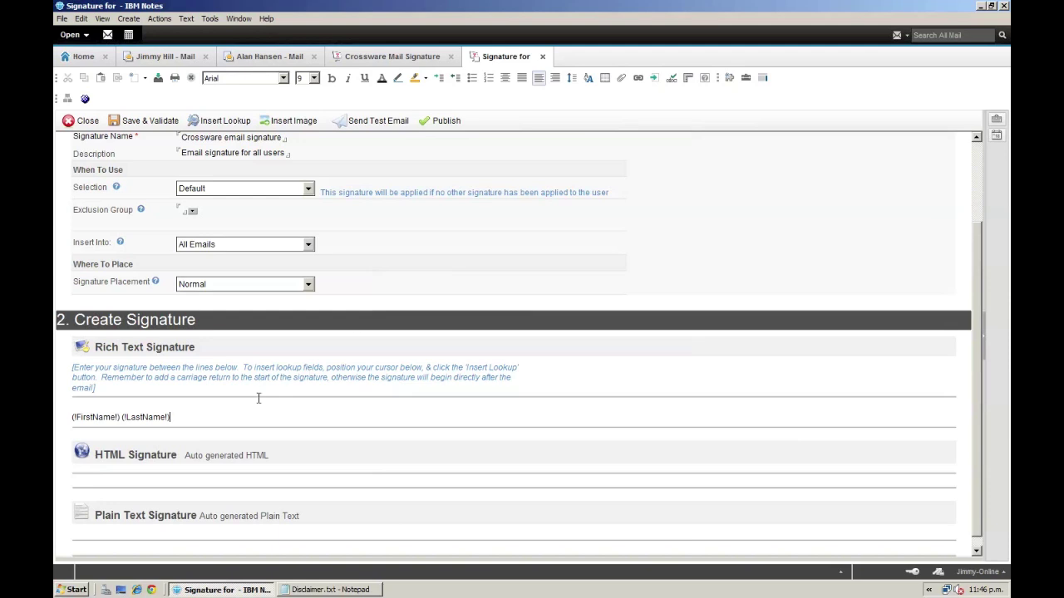
pyautogui.press('Return')
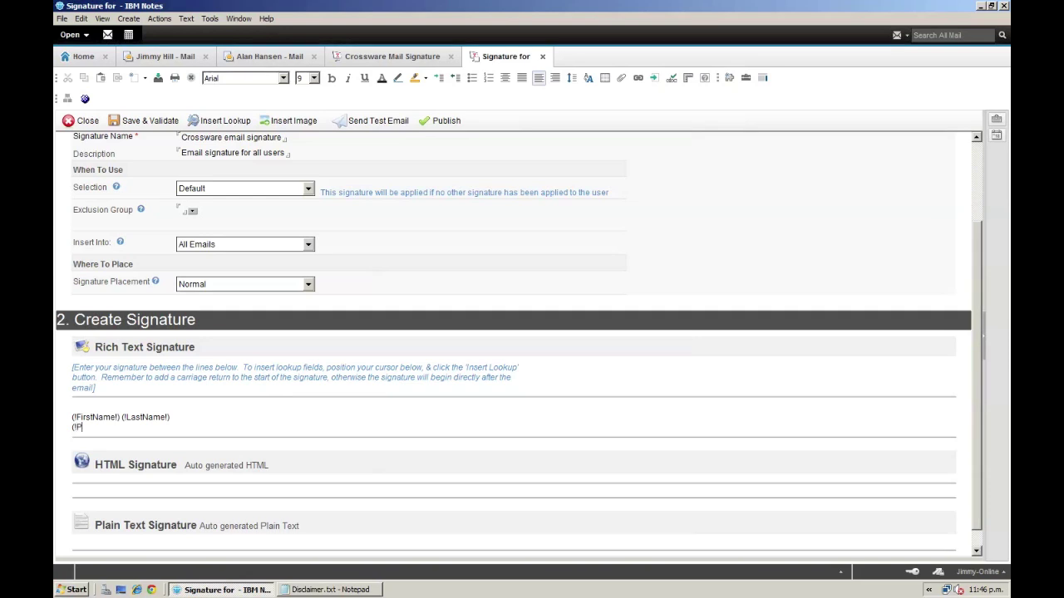
pyautogui.write('(!Position')
pyautogui.press('Return')
pyautogui.press('Return')
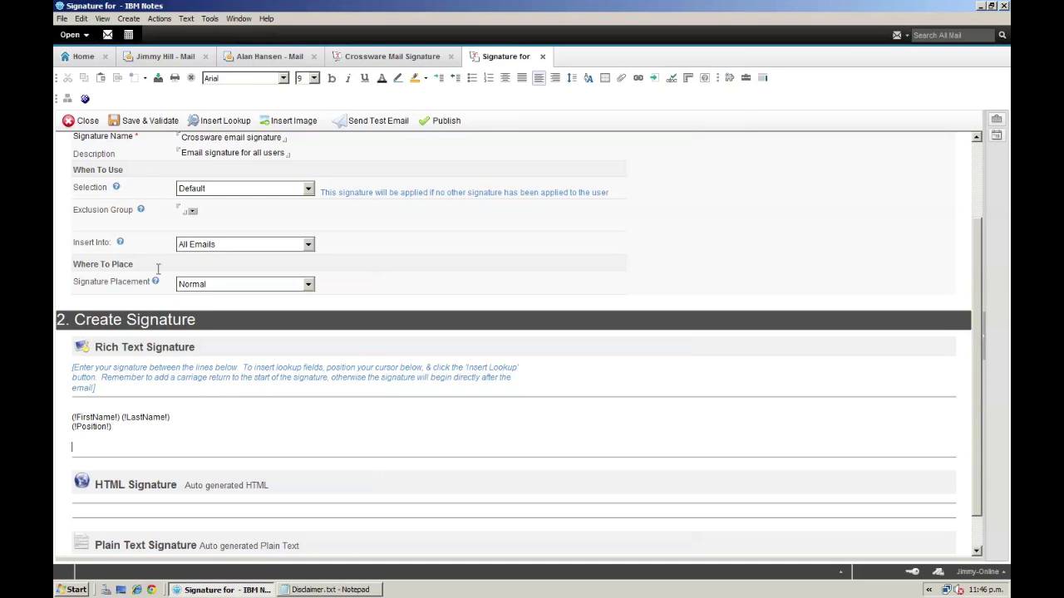
# Insert a fixed-width table with 1 row and 2 columns below the position line.
pyautogui.click(135, 23)
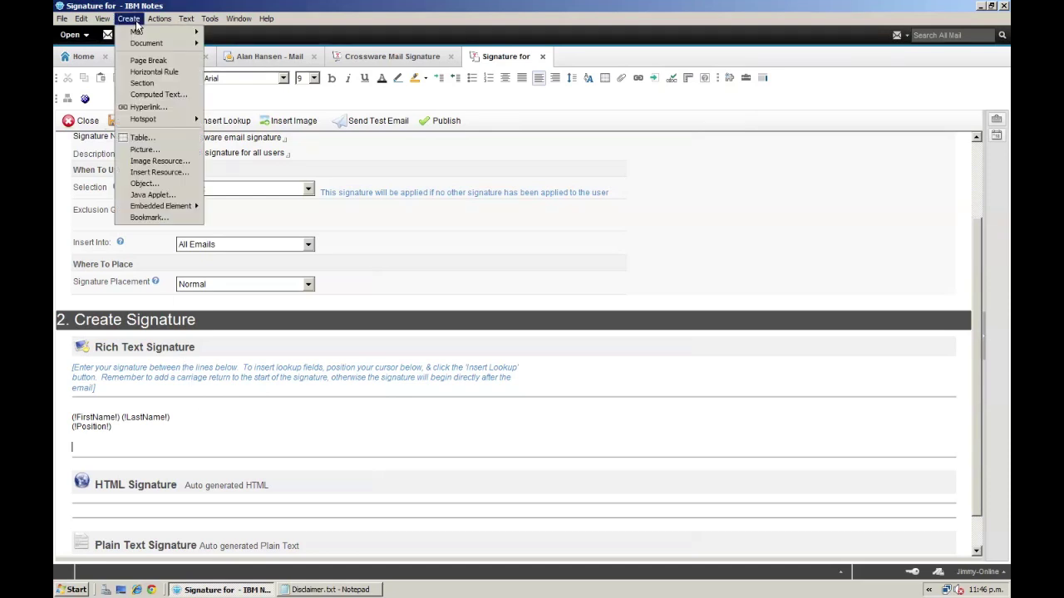
pyautogui.click(143, 138)
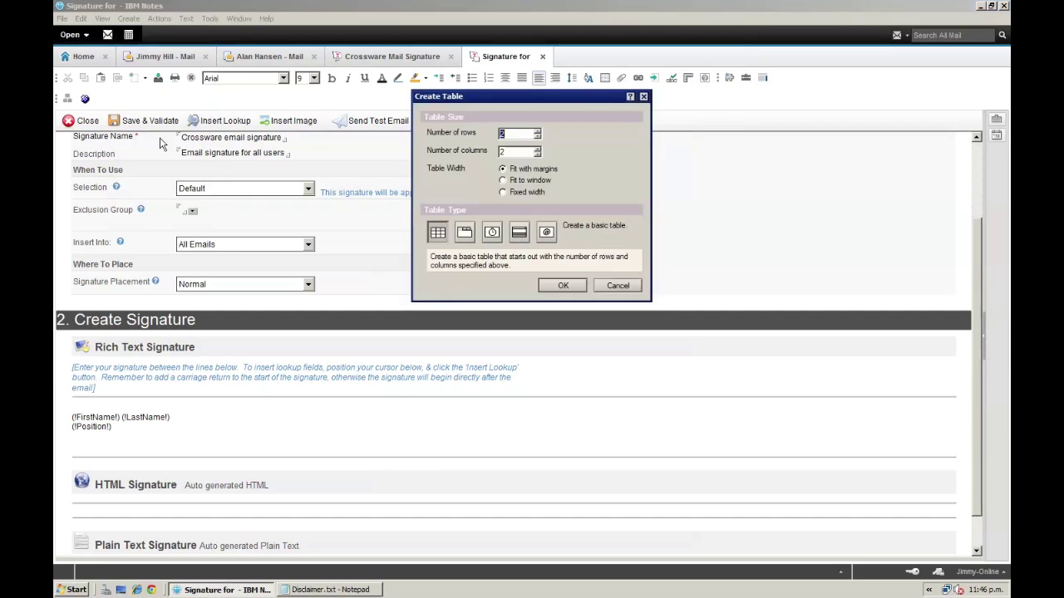
pyautogui.click(537, 137)
pyautogui.press('Tab')
pyautogui.click(513, 192)
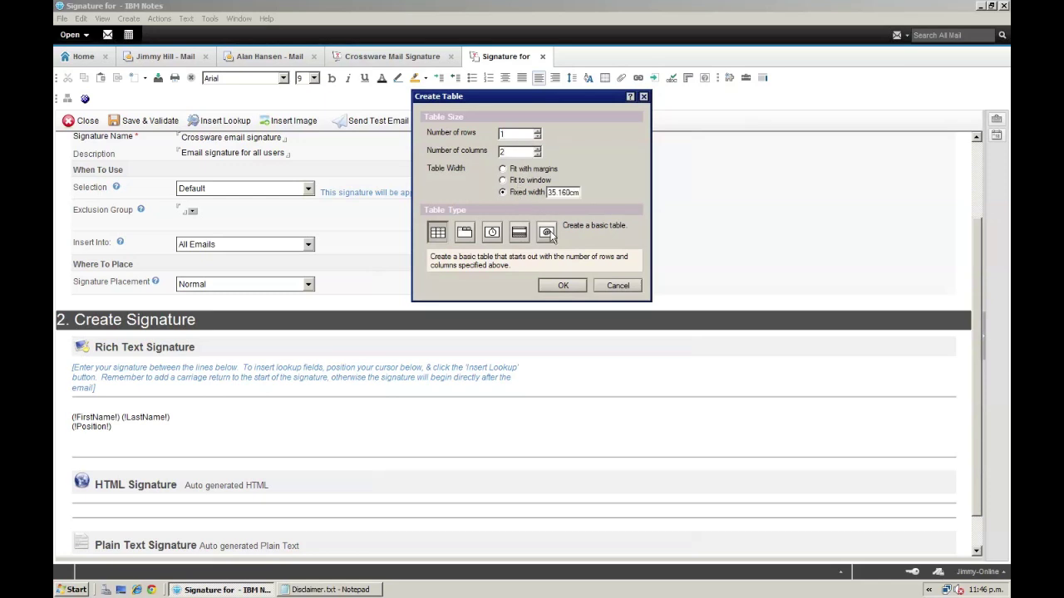
pyautogui.click(562, 285)
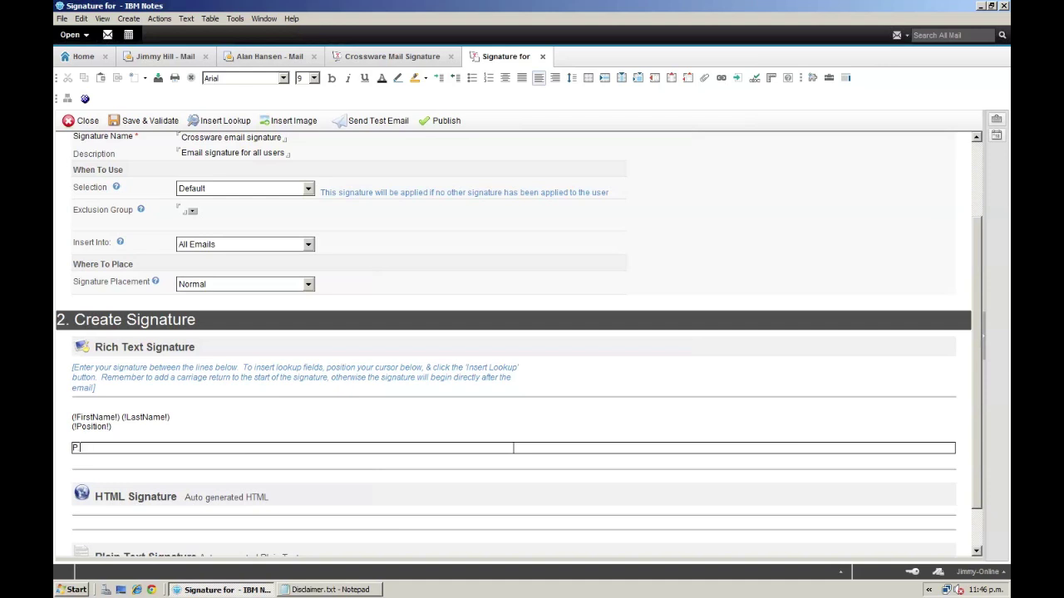
# Insert the Phone lookup after 'P.' in the table's first cell and start a new line.
pyautogui.click(238, 125)
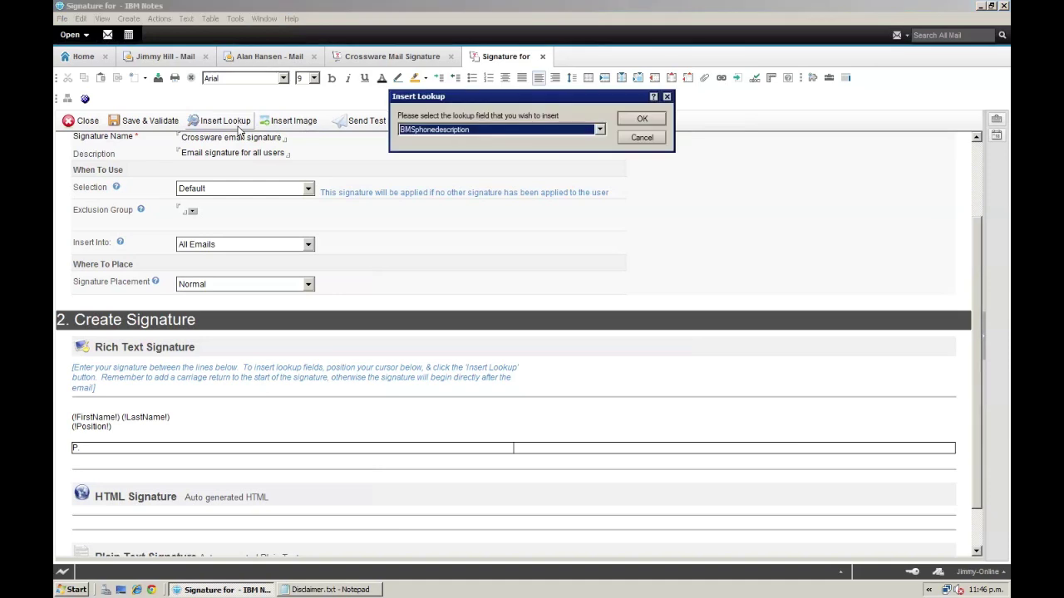
pyautogui.click(467, 131)
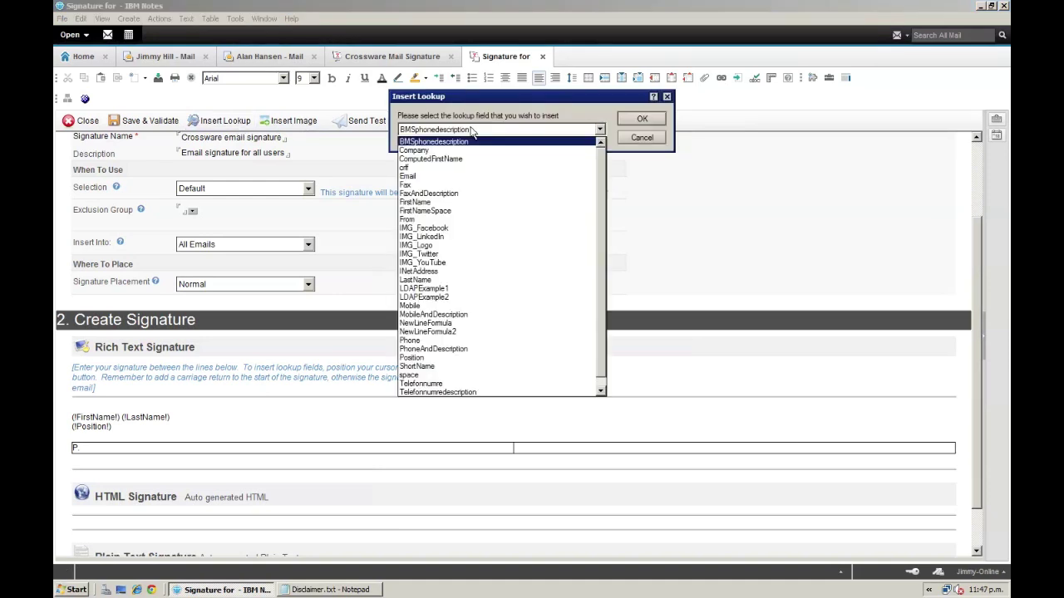
pyautogui.click(431, 341)
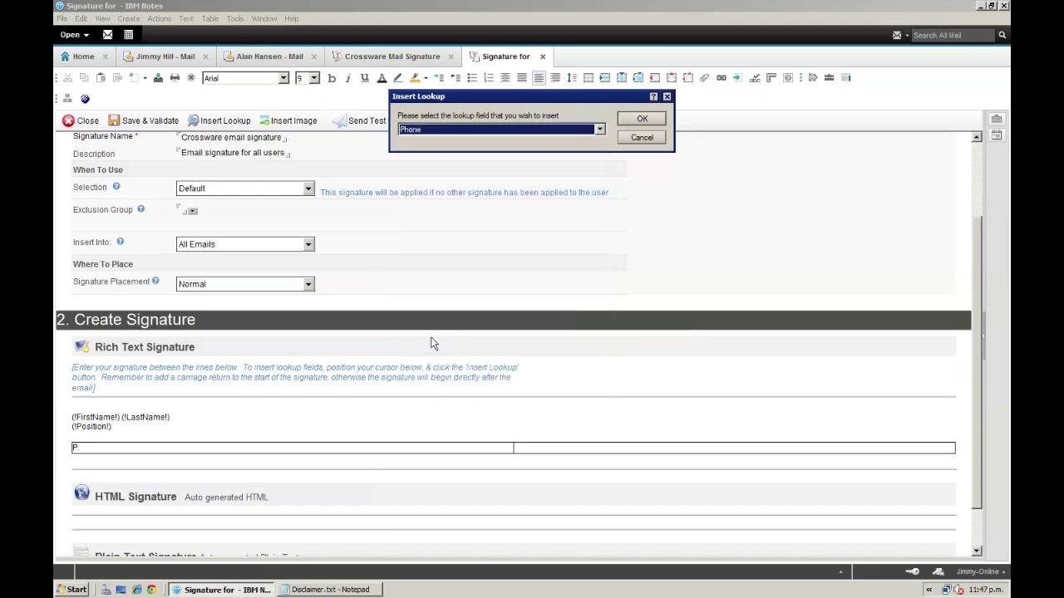
pyautogui.click(630, 121)
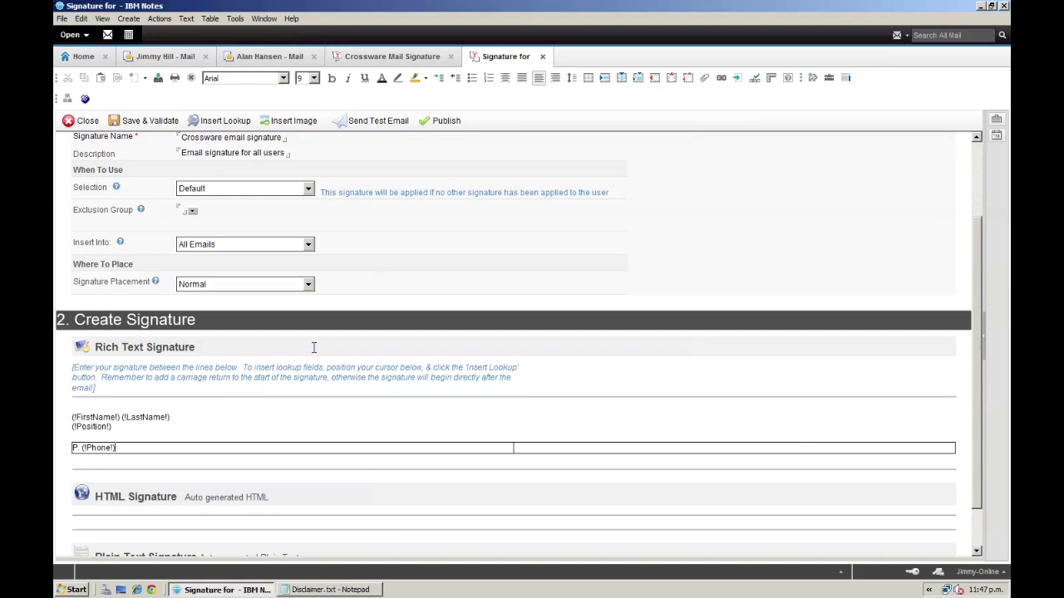
pyautogui.press('Return')
# Add a 'F.' line with the Fax lookup.
pyautogui.write('F')
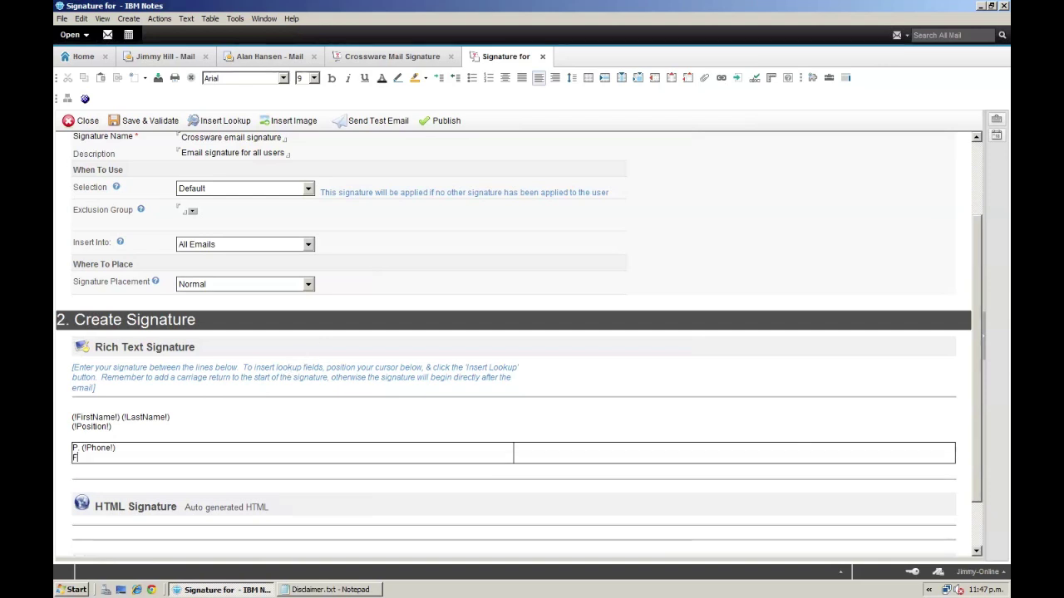
pyautogui.write('.')
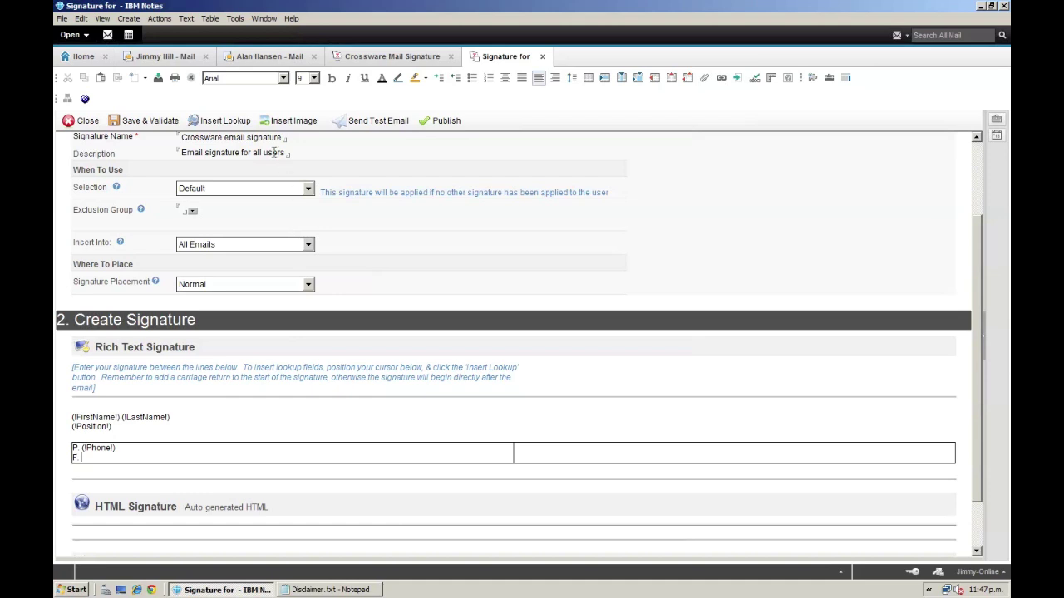
pyautogui.click(242, 123)
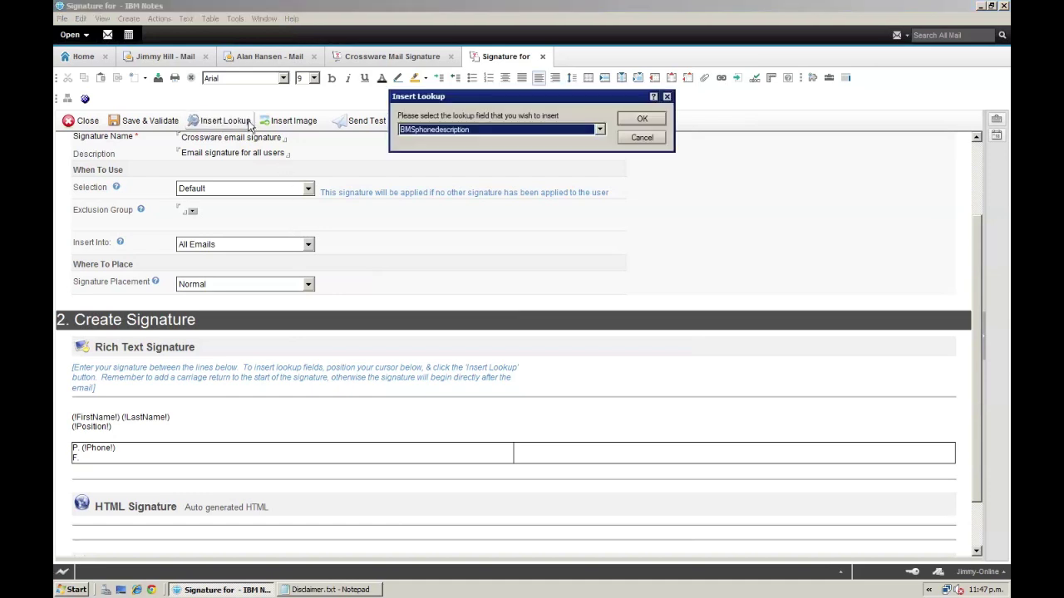
pyautogui.click(472, 133)
pyautogui.click(433, 185)
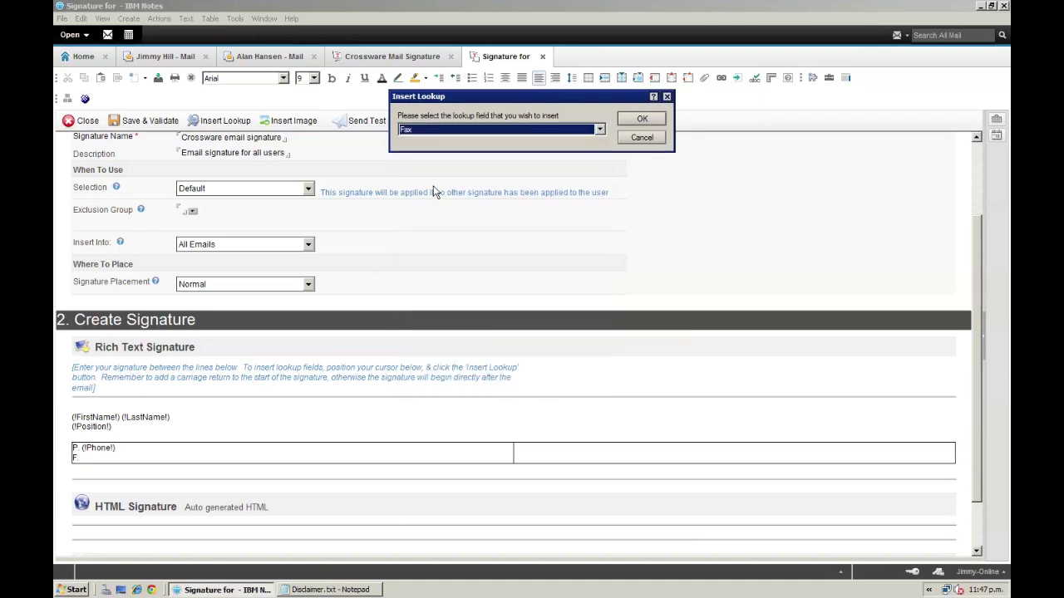
pyautogui.click(628, 122)
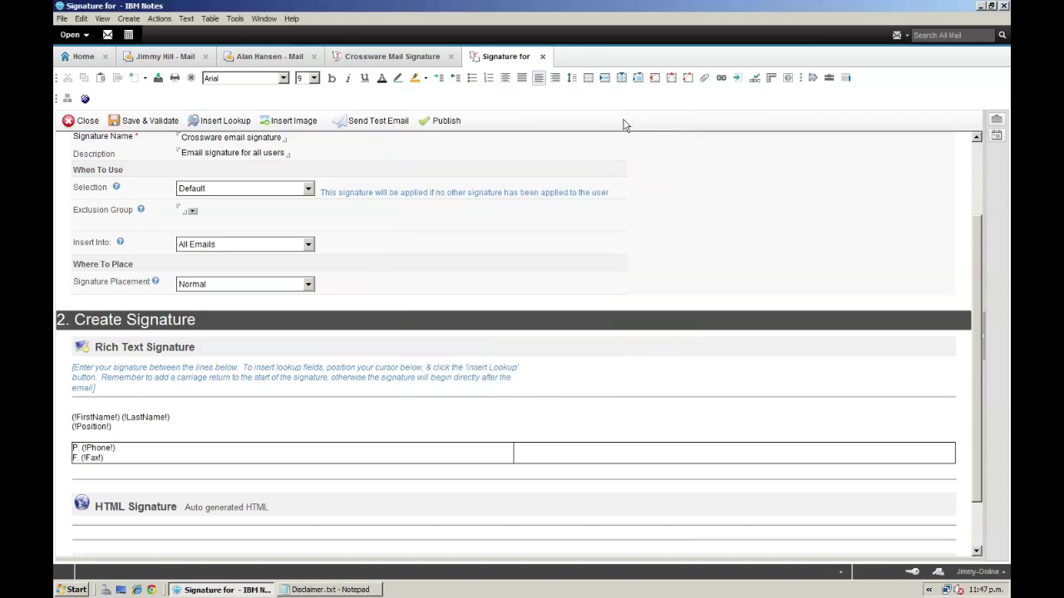
# Add an 'E.' line with the Email lookup.
pyautogui.press('Return')
pyautogui.write('E.')
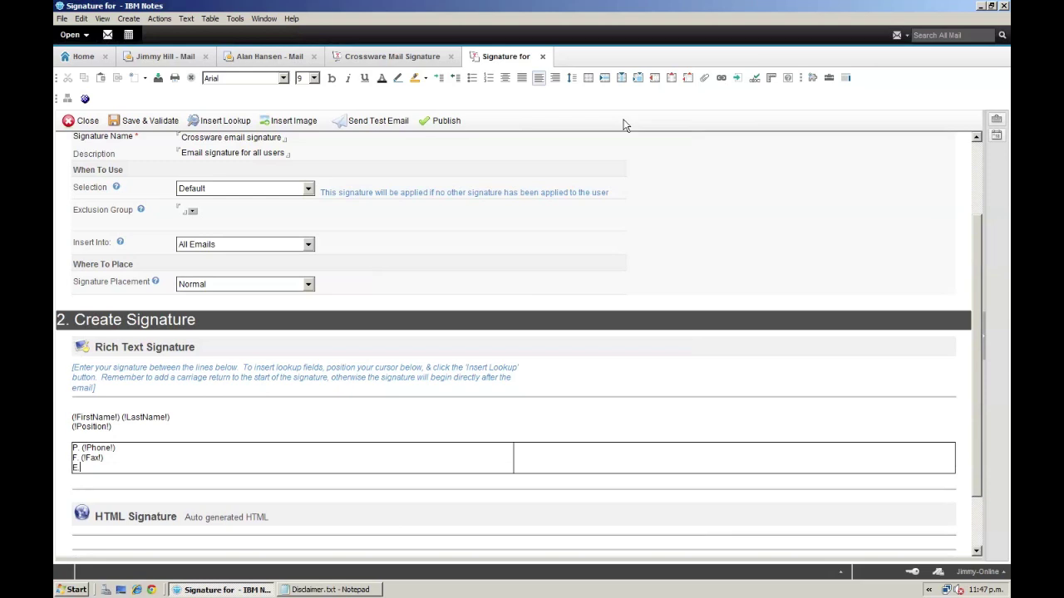
pyautogui.click(241, 123)
pyautogui.click(481, 131)
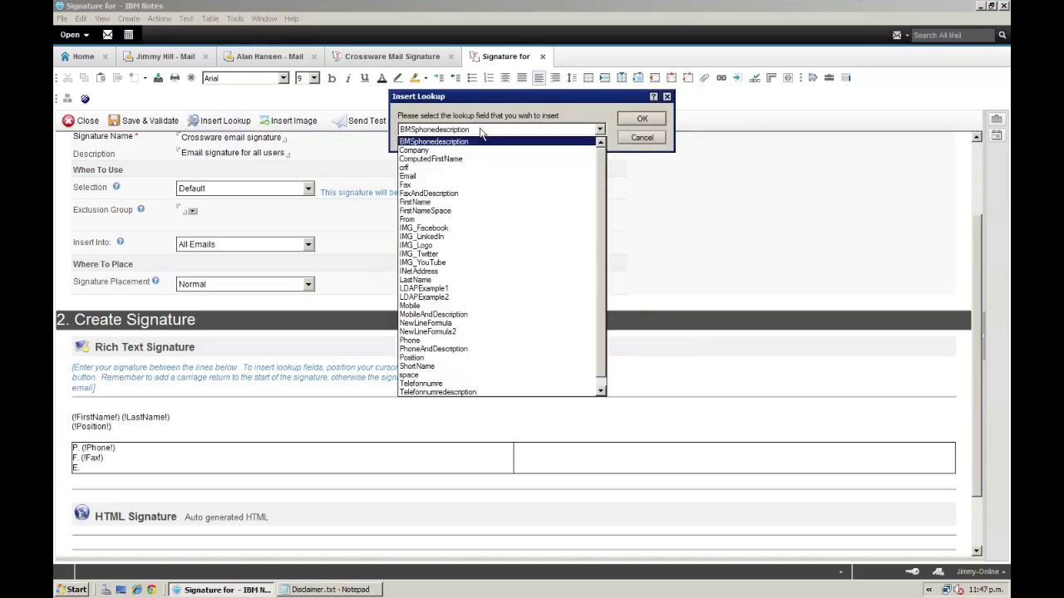
pyautogui.click(462, 176)
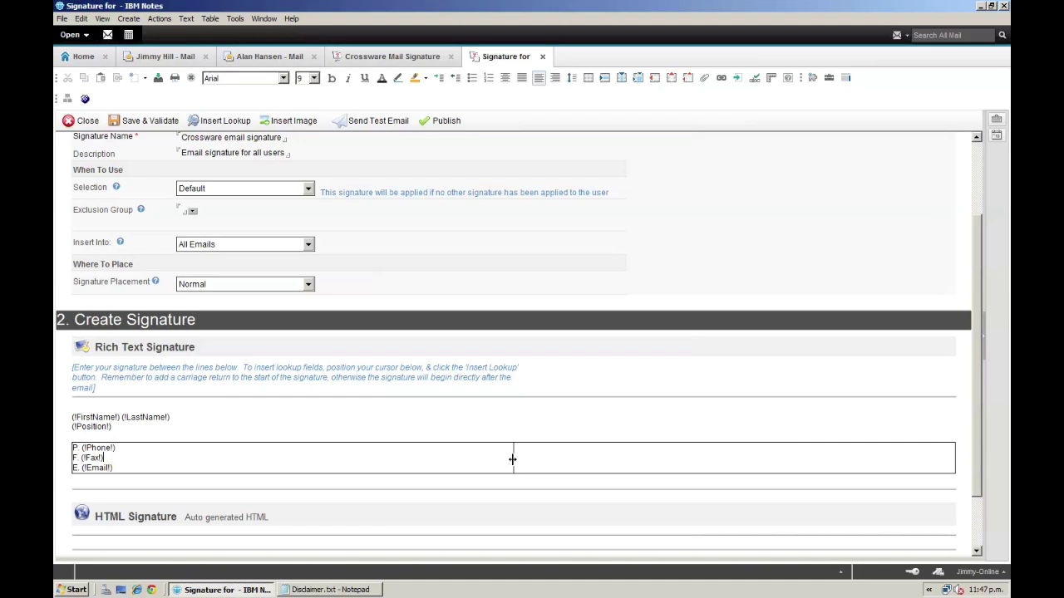
# Pull the table's column divider left so the first column just fits the P., F. and E. lines.
pyautogui.moveTo(513, 458); pyautogui.dragTo(213, 468)
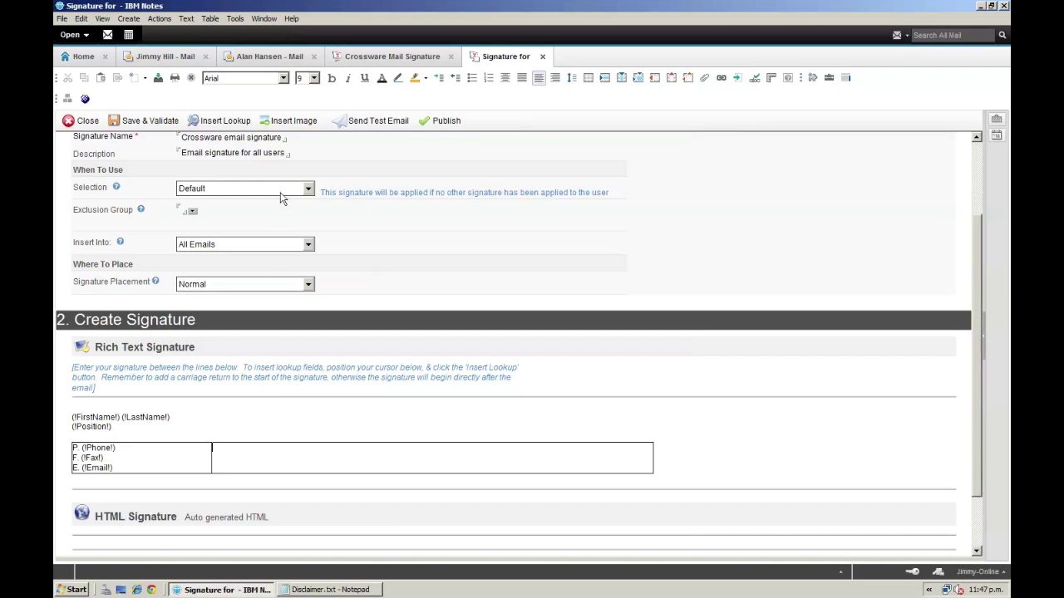
# Insert library image xwarelogo.gif into the second cell, narrow that column to the logo, and select the table.
pyautogui.click(292, 124)
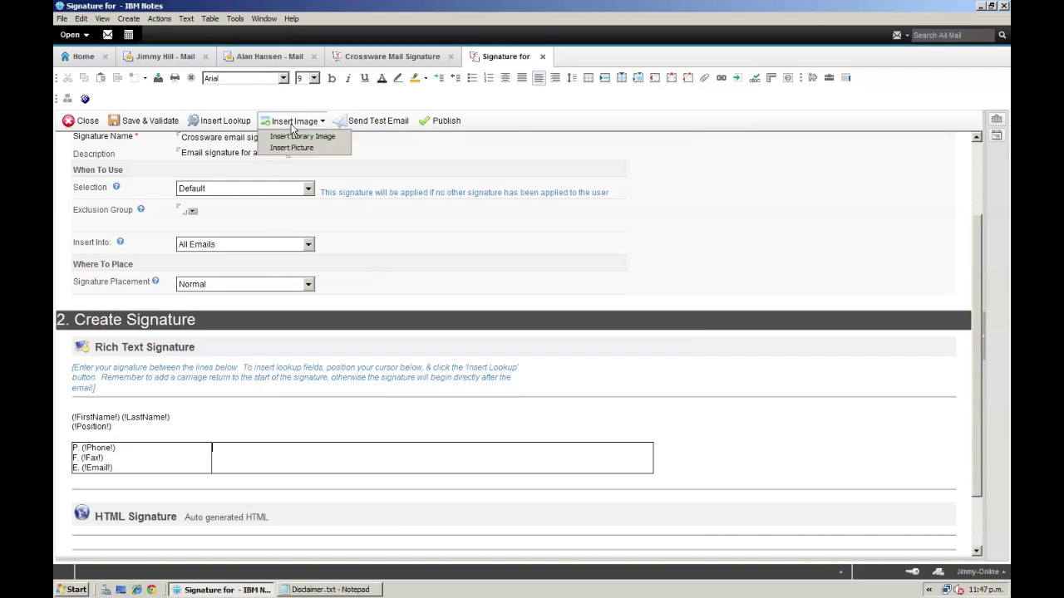
pyautogui.click(343, 138)
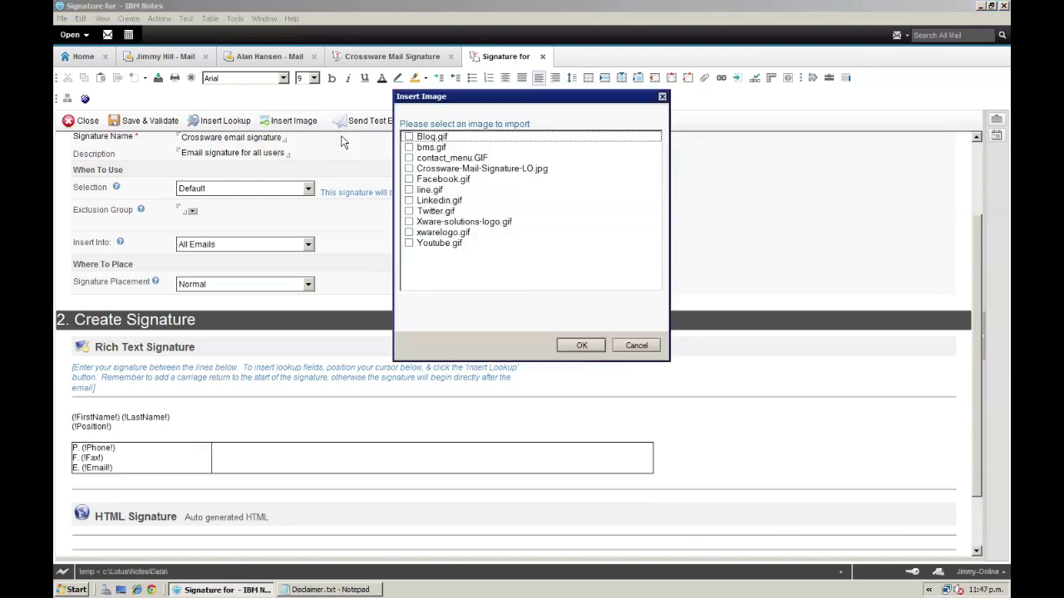
pyautogui.click(409, 233)
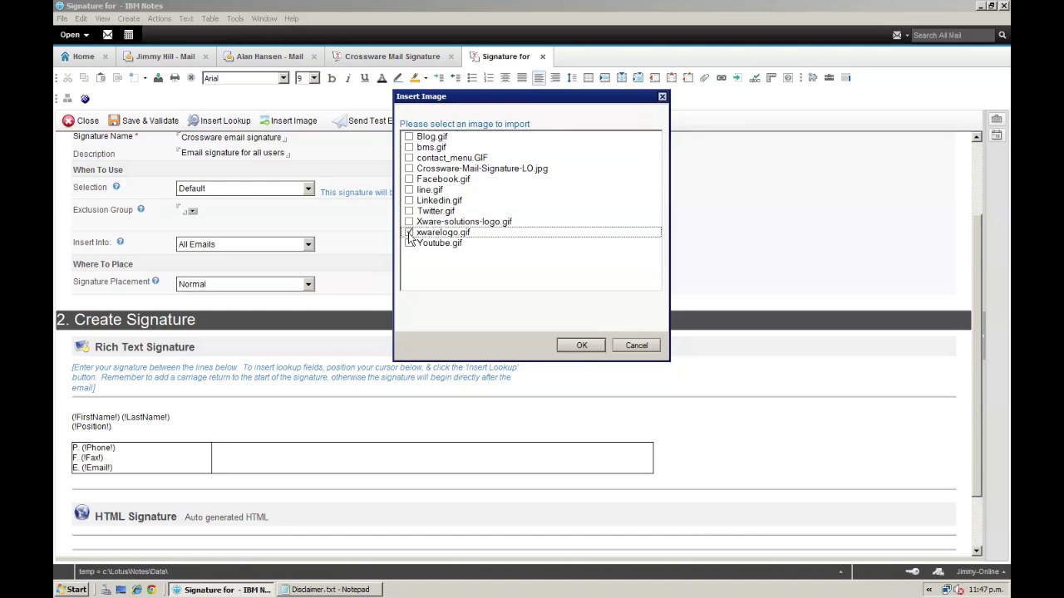
pyautogui.click(581, 345)
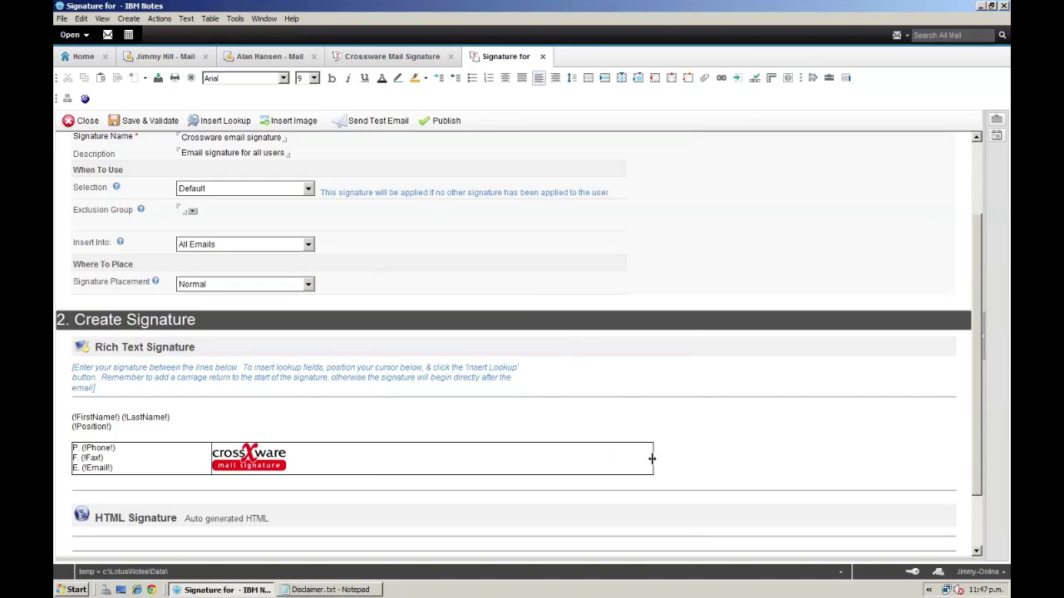
pyautogui.moveTo(653, 459); pyautogui.dragTo(277, 466)
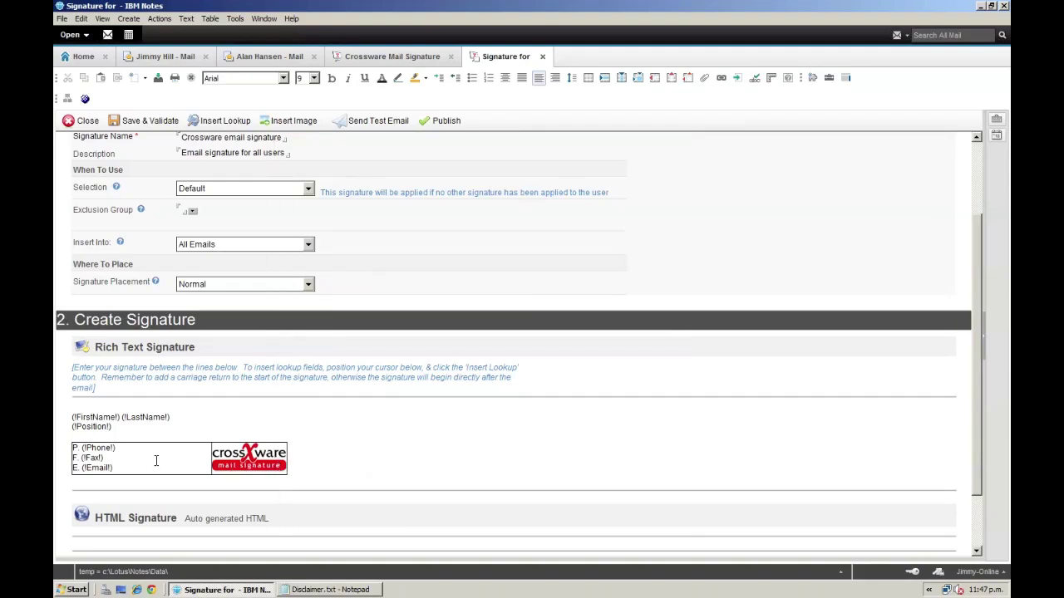
pyautogui.moveTo(156, 460); pyautogui.dragTo(155, 469)
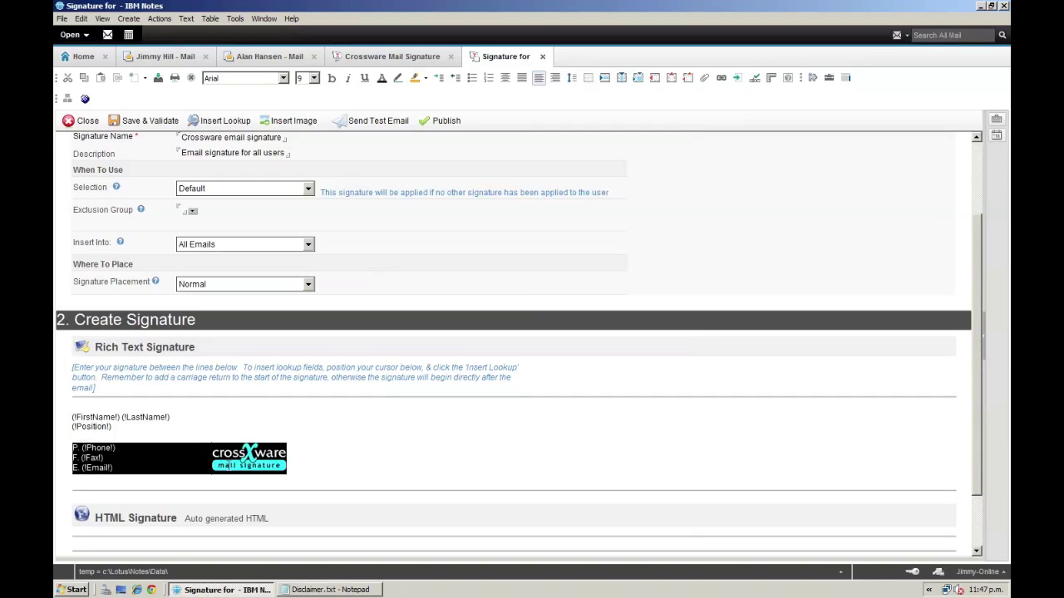
# Set all of the signature table's cell borders to 0 in Table Properties.
pyautogui.rightClick(154, 470)
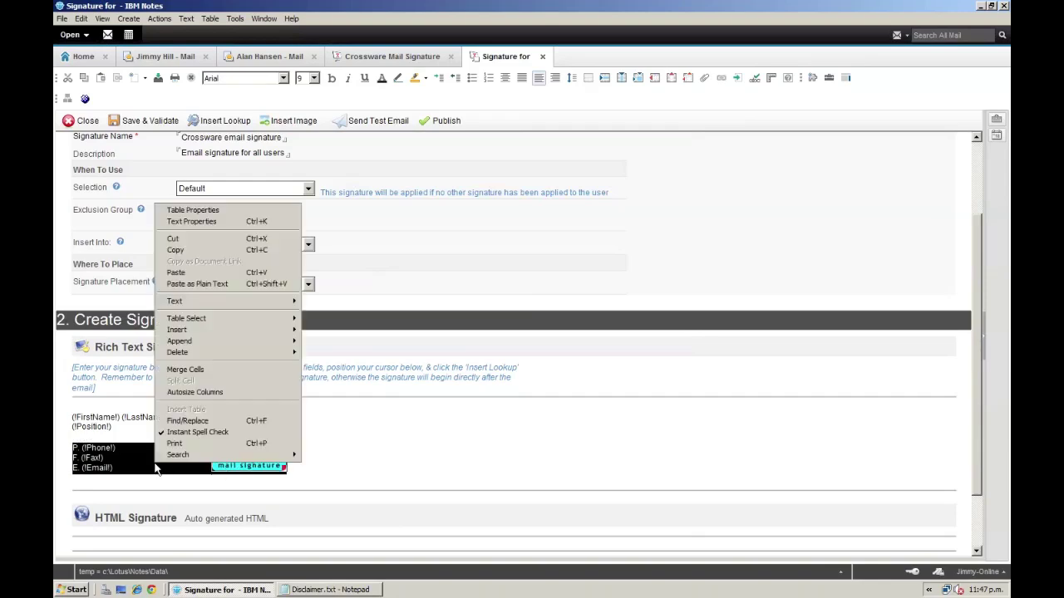
pyautogui.click(221, 212)
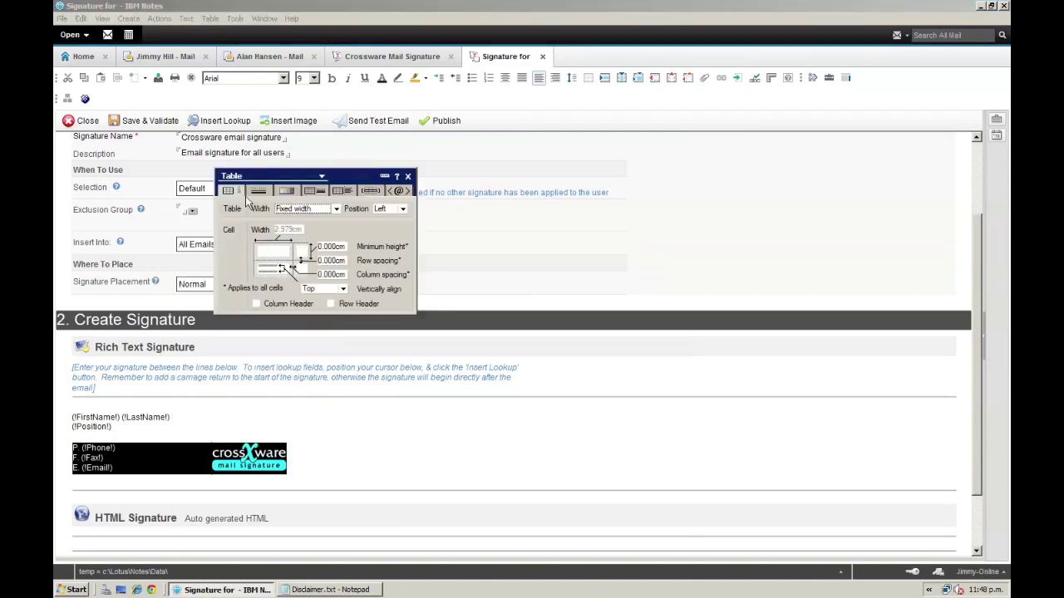
pyautogui.click(261, 193)
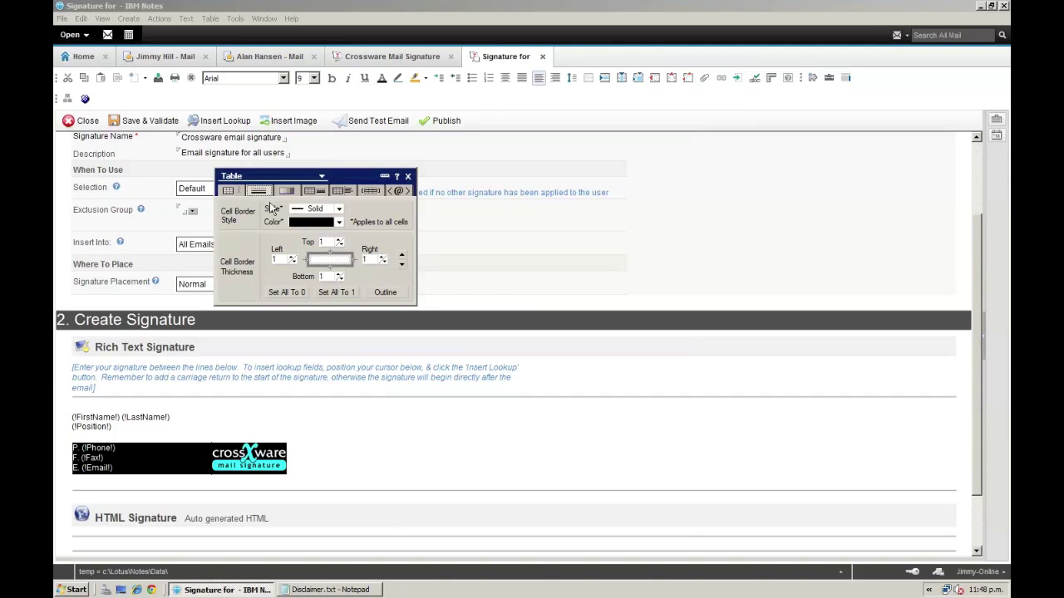
pyautogui.click(287, 292)
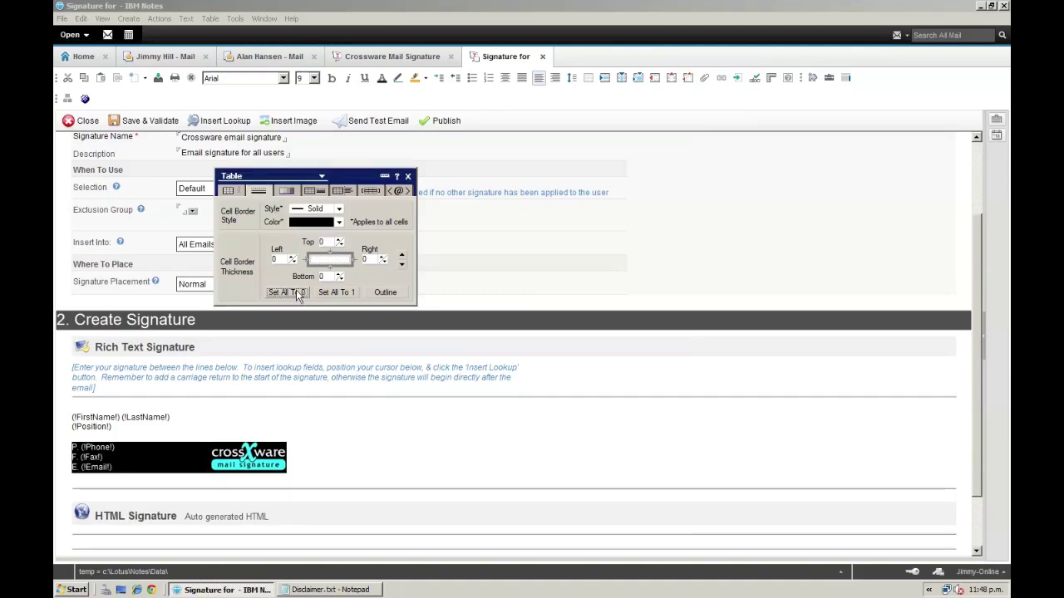
pyautogui.click(407, 178)
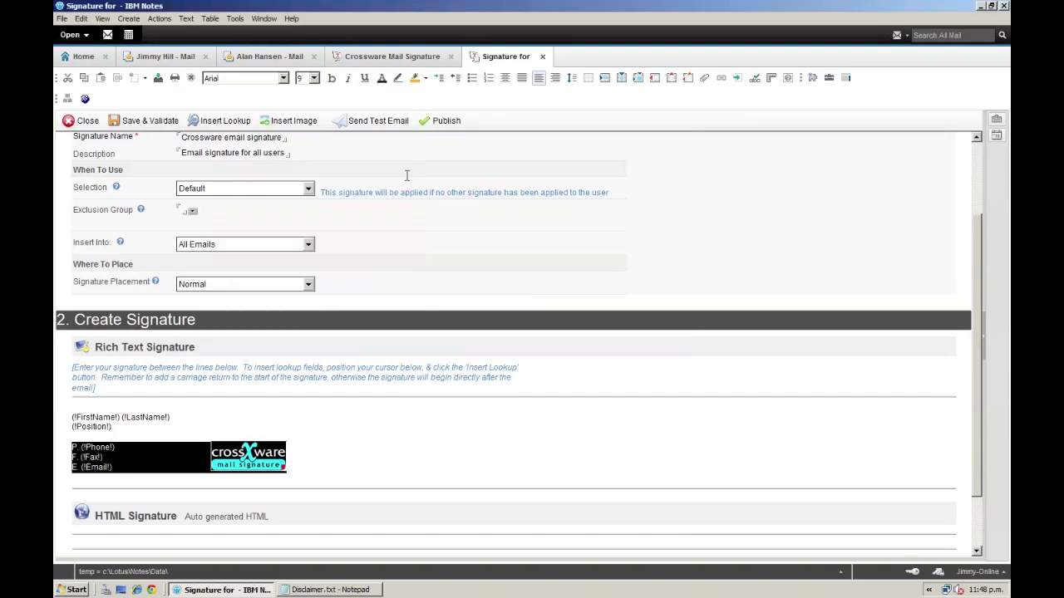
pyautogui.click(372, 456)
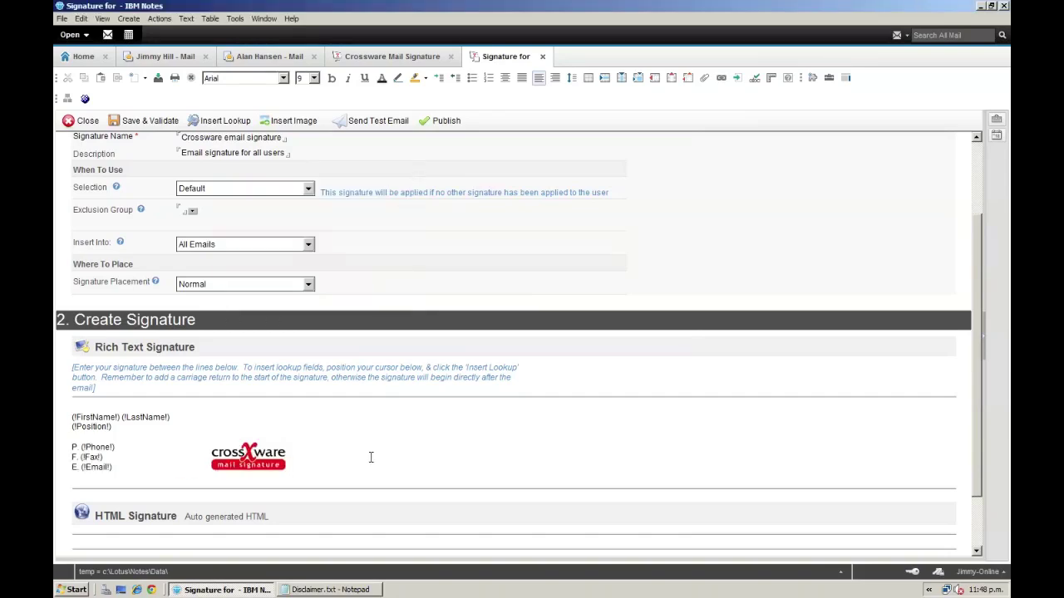
# Paste the Disclaimer.txt paragraph below the contact table and logo, followed by an empty line.
pyautogui.click(317, 481)
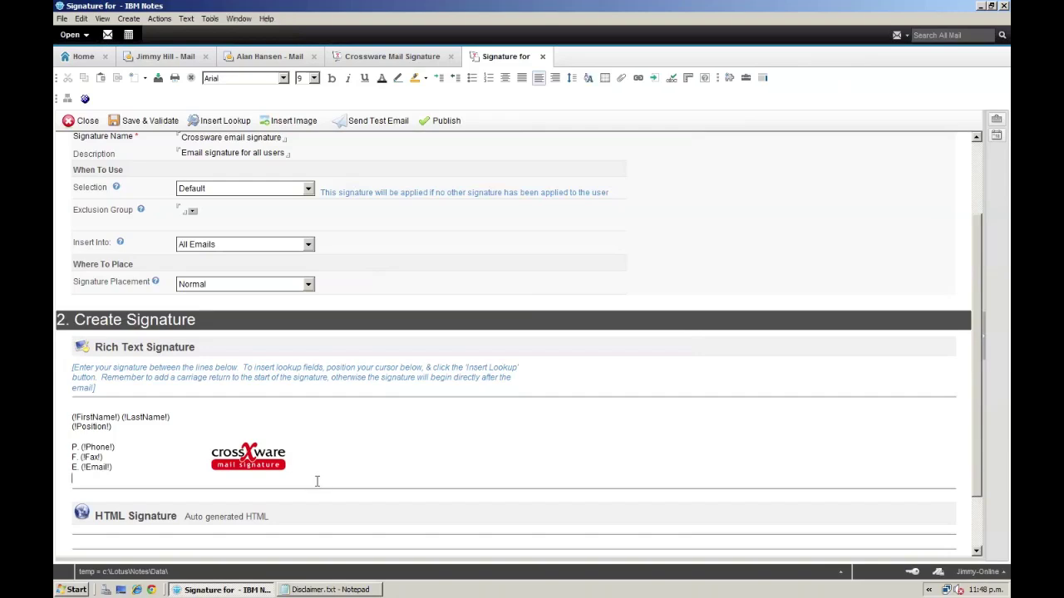
pyautogui.press('Return')
pyautogui.scroll(-2, 316, 482)
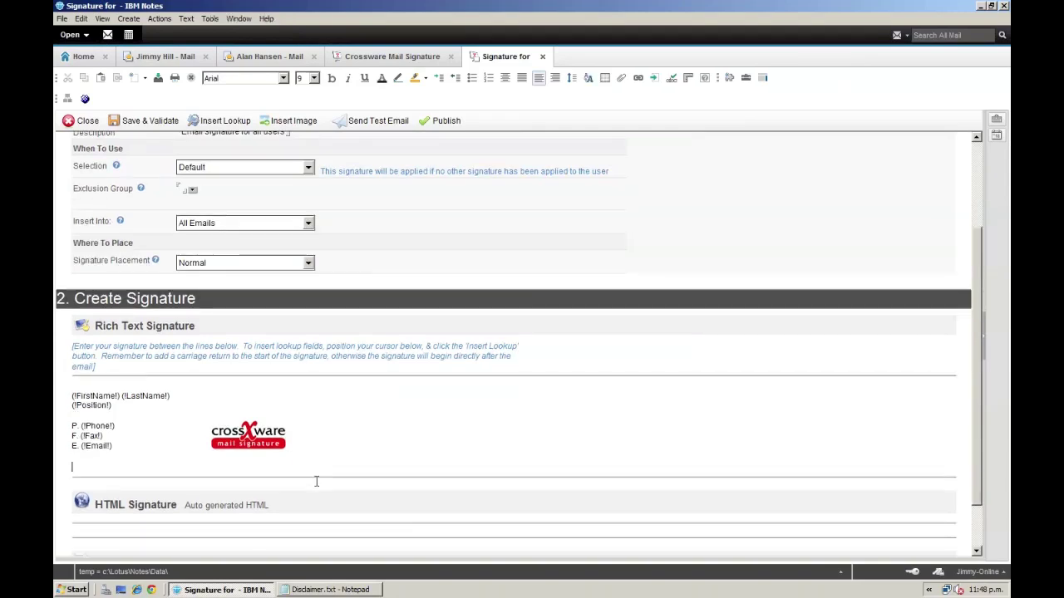
pyautogui.click(326, 590)
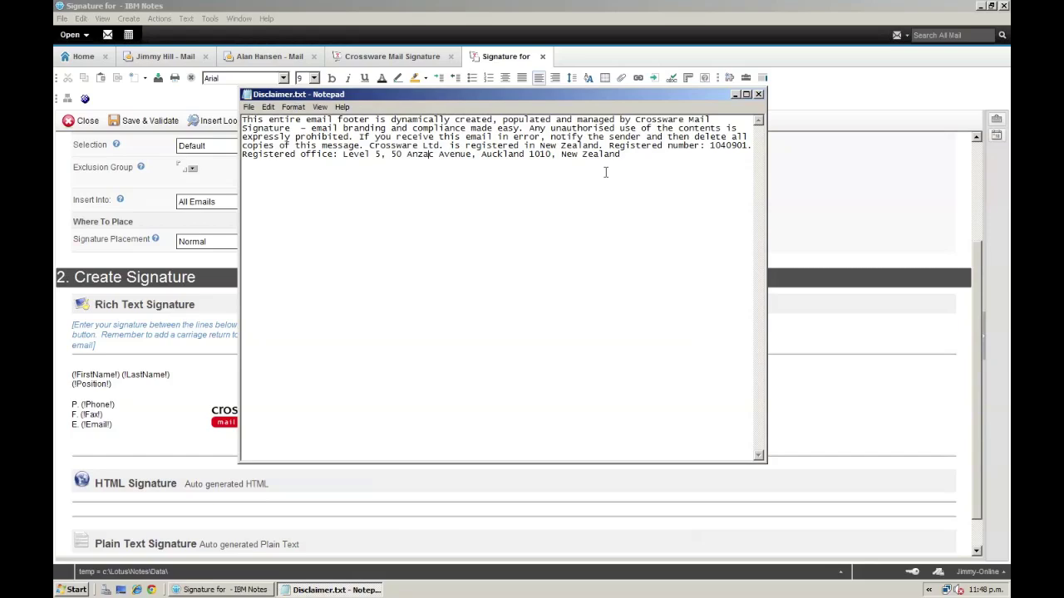
pyautogui.moveTo(623, 156); pyautogui.dragTo(213, 121)
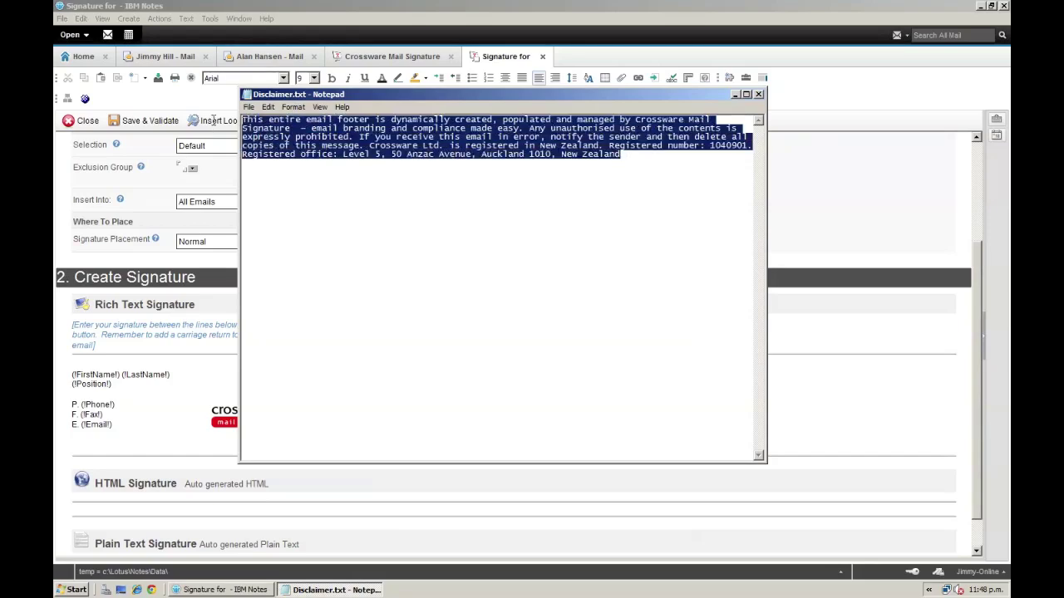
pyautogui.click(157, 444)
pyautogui.hotkey('ctrl', 'v')
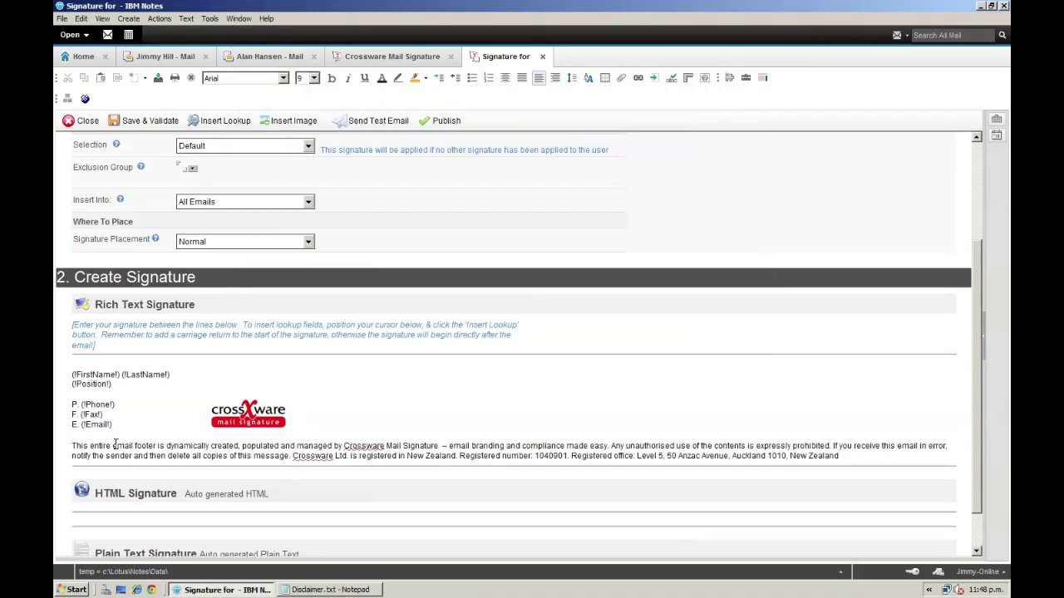
pyautogui.press('Return')
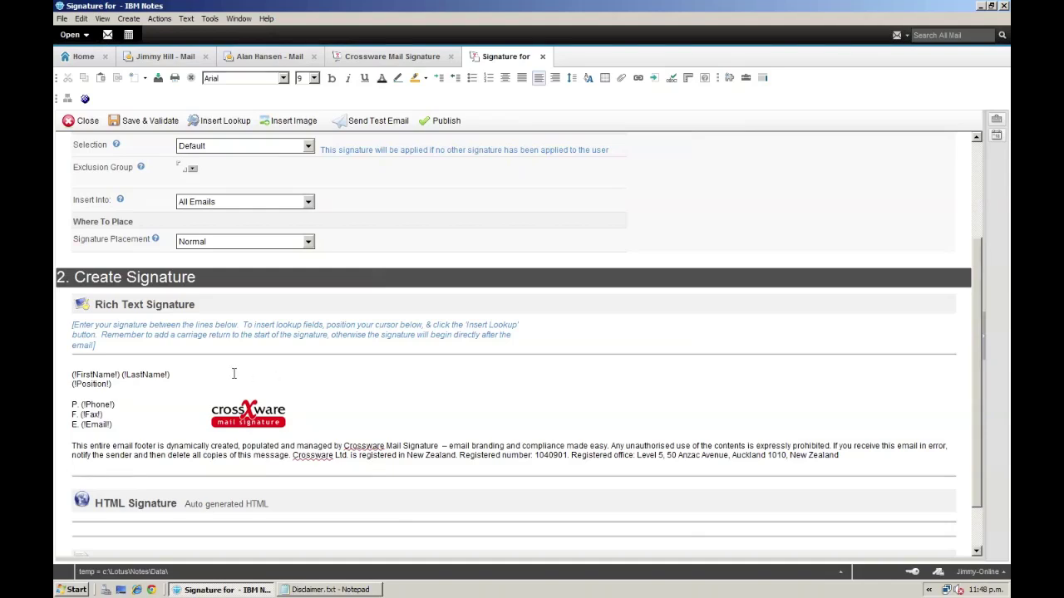
# Make the signature's name line and the P., F. and E. labels bold.
pyautogui.moveTo(175, 375); pyautogui.dragTo(72, 375)
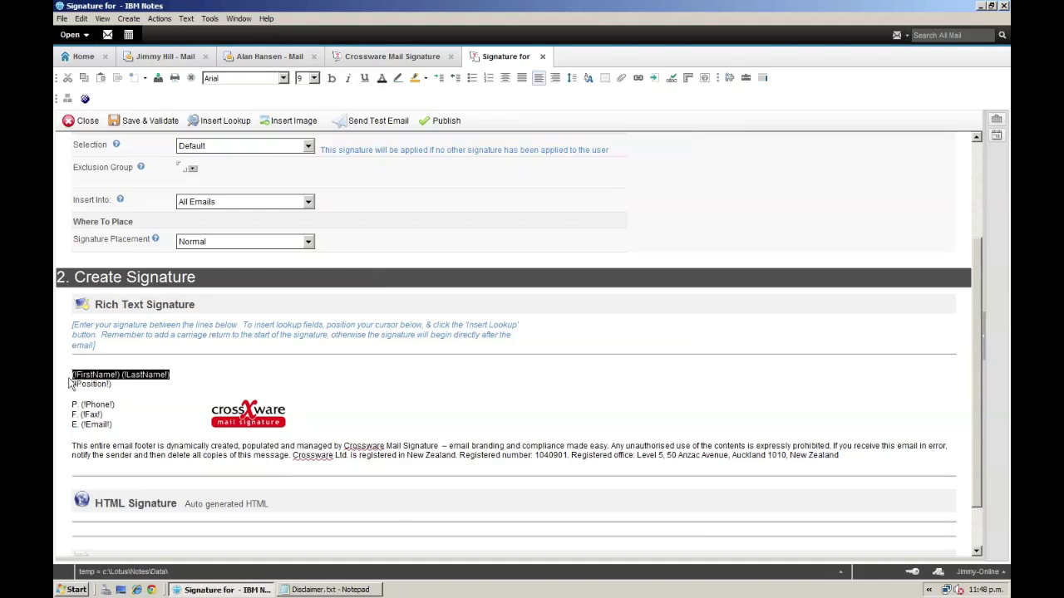
pyautogui.click(331, 77)
pyautogui.click(103, 417)
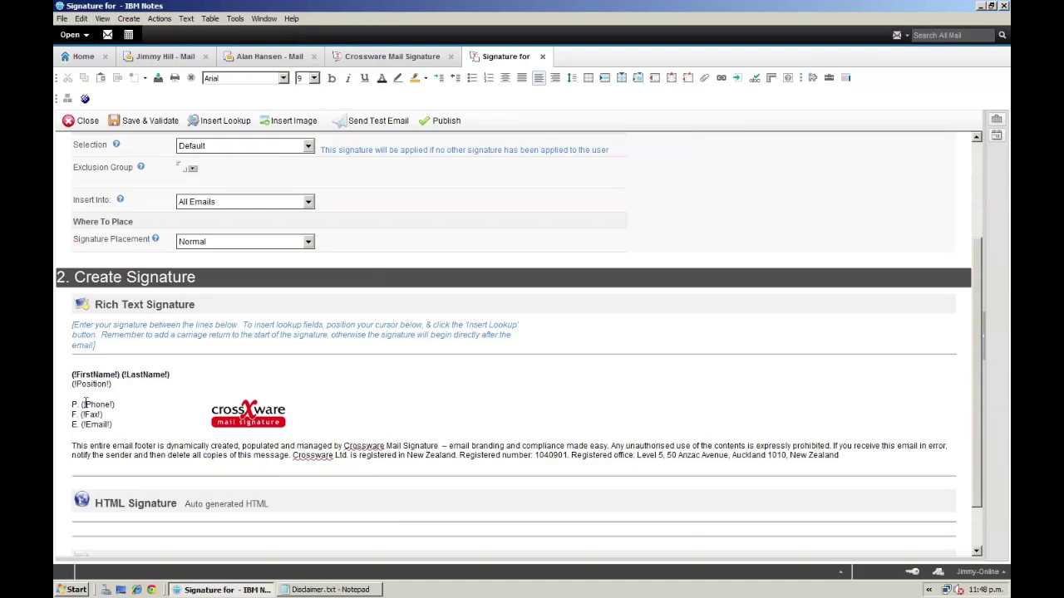
pyautogui.moveTo(79, 404); pyautogui.dragTo(72, 404)
pyautogui.hotkey('ctrl', 'b')
pyautogui.moveTo(79, 414)
pyautogui.mouseDown()
pyautogui.moveTo(67, 415)
pyautogui.moveTo(72, 425)
pyautogui.mouseUp()
pyautogui.hotkey('ctrl', 'b')
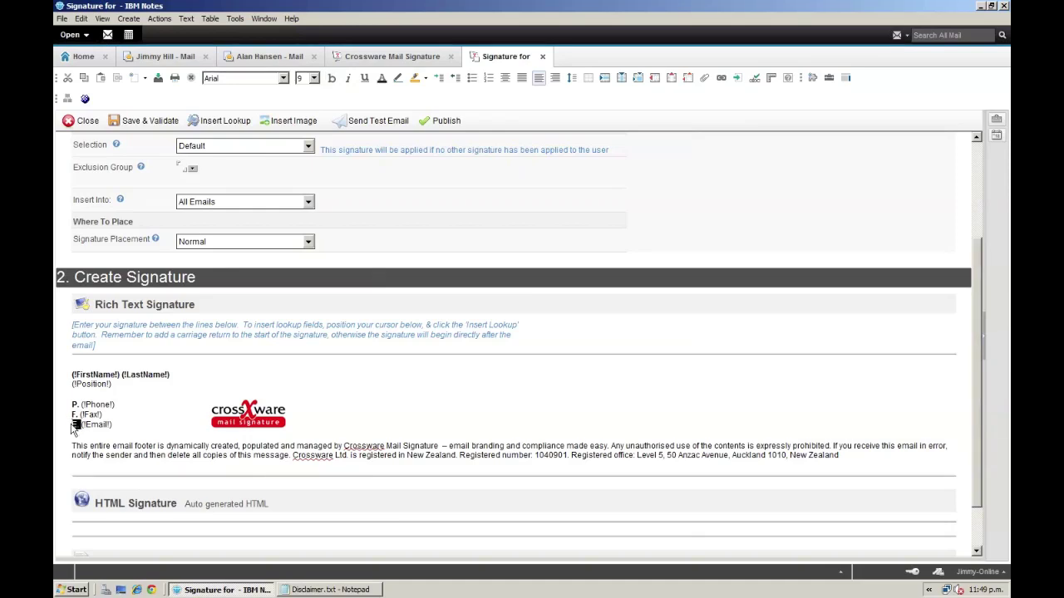
pyautogui.hotkey('ctrl', 'b')
# Set the disclaimer paragraph to 8-point grey text.
pyautogui.moveTo(846, 456); pyautogui.dragTo(670, 456)
pyautogui.click(471, 470)
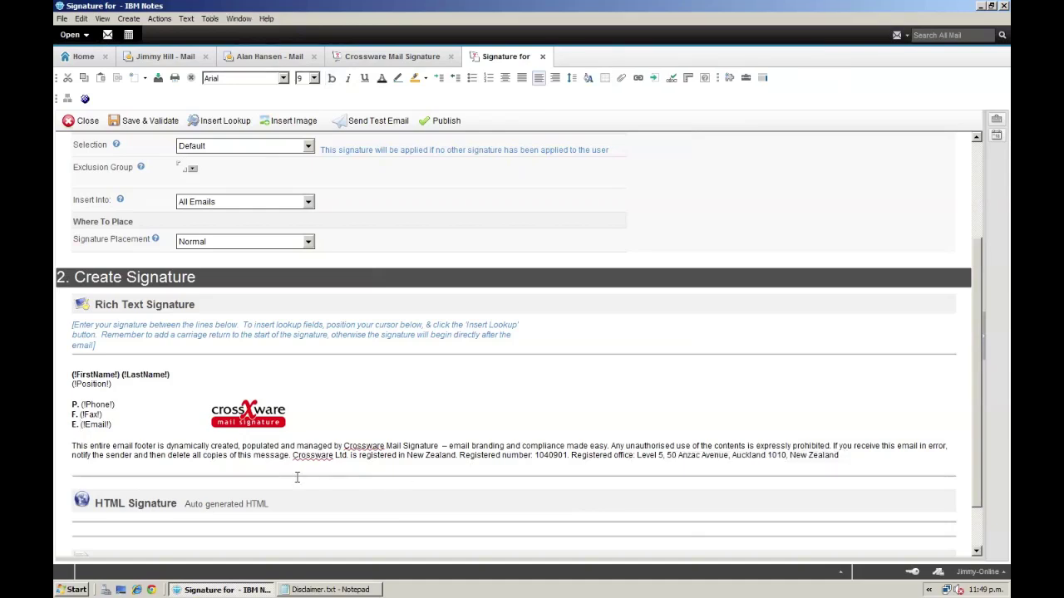
pyautogui.moveTo(222, 481); pyautogui.dragTo(83, 446)
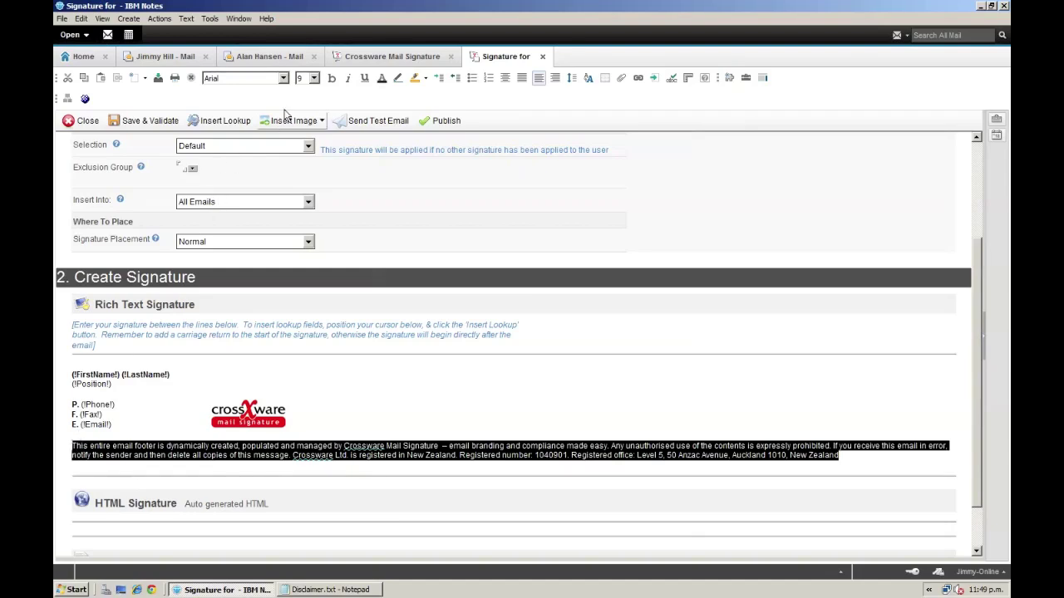
pyautogui.click(314, 78)
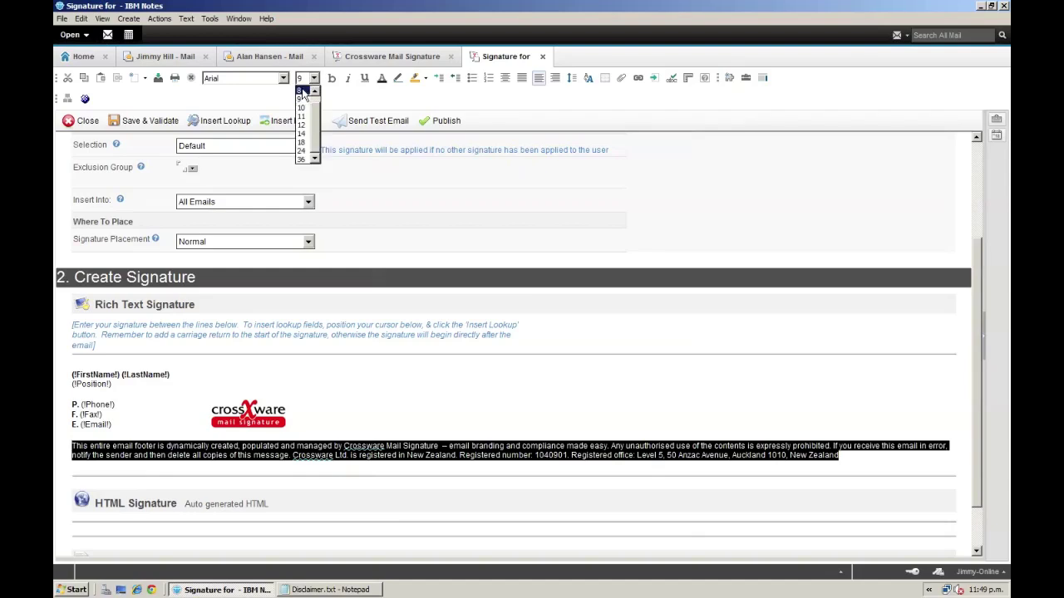
pyautogui.click(303, 90)
pyautogui.click(380, 78)
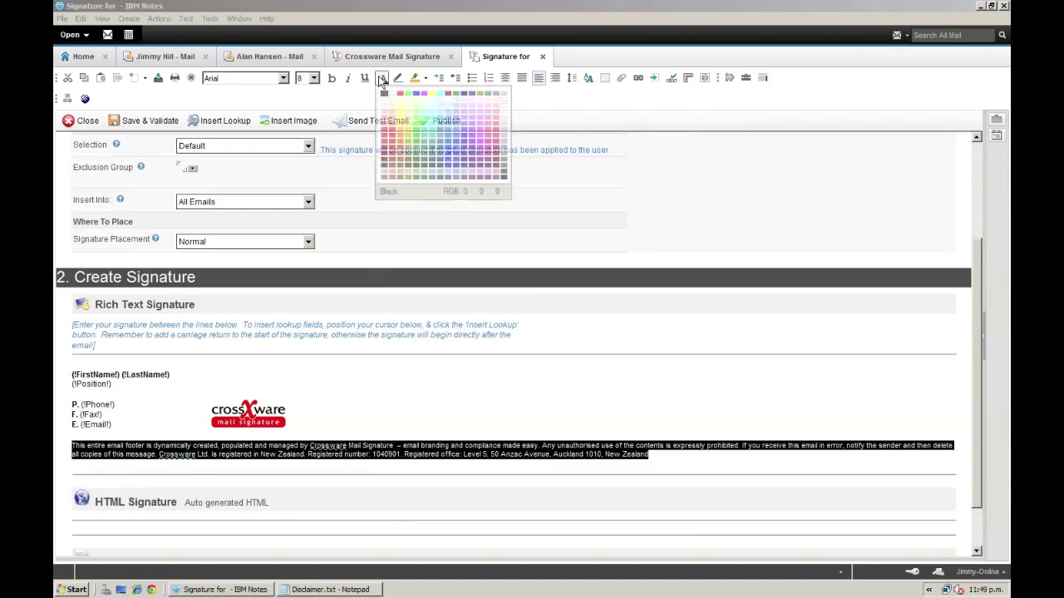
pyautogui.click(503, 148)
pyautogui.click(440, 392)
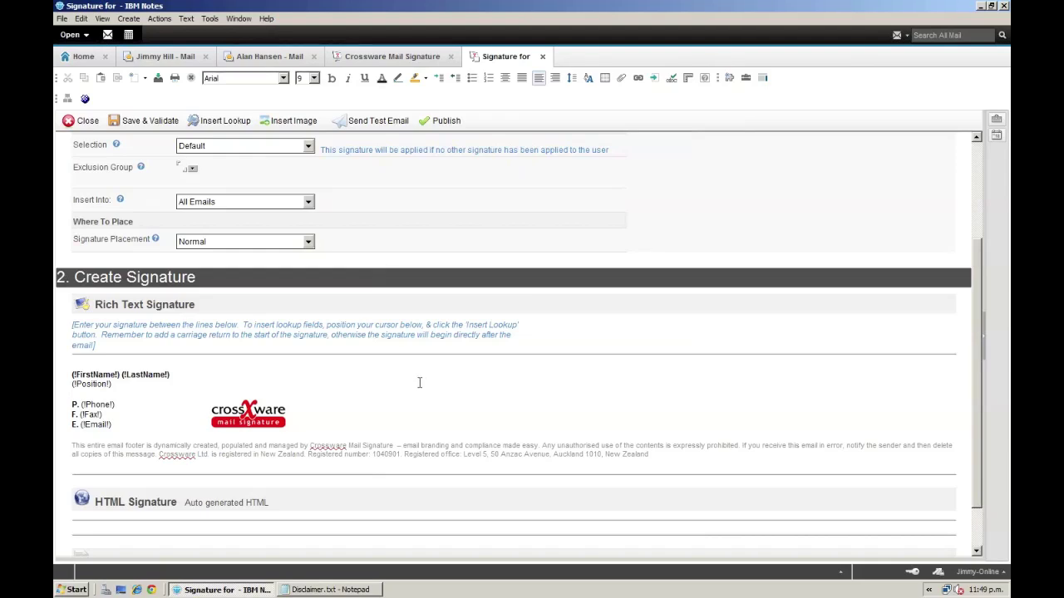
# Save and validate the signature as a draft, then send a Rich Text-only test email.
pyautogui.click(176, 121)
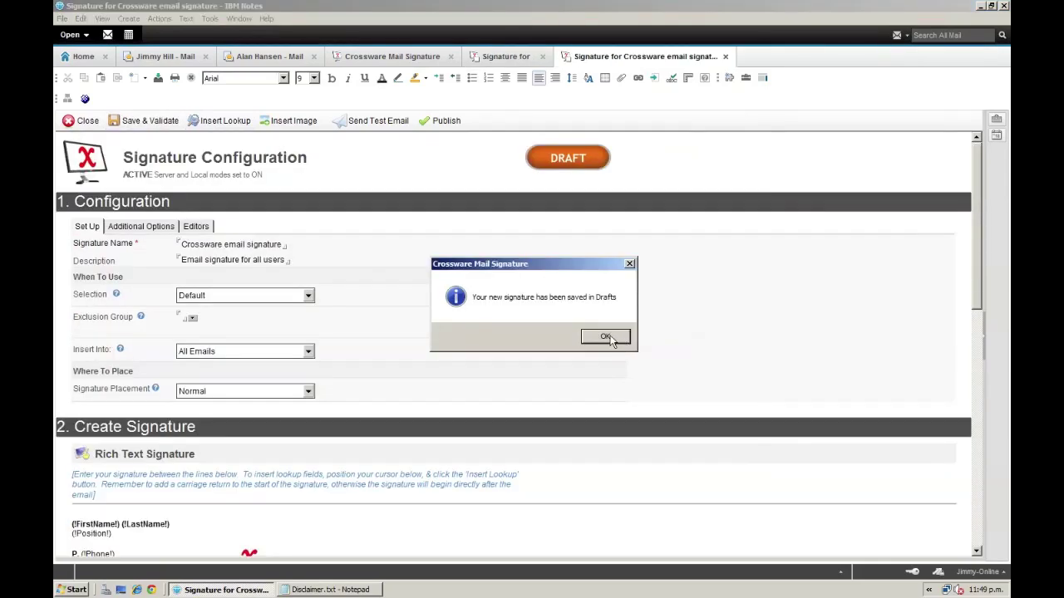
pyautogui.click(606, 337)
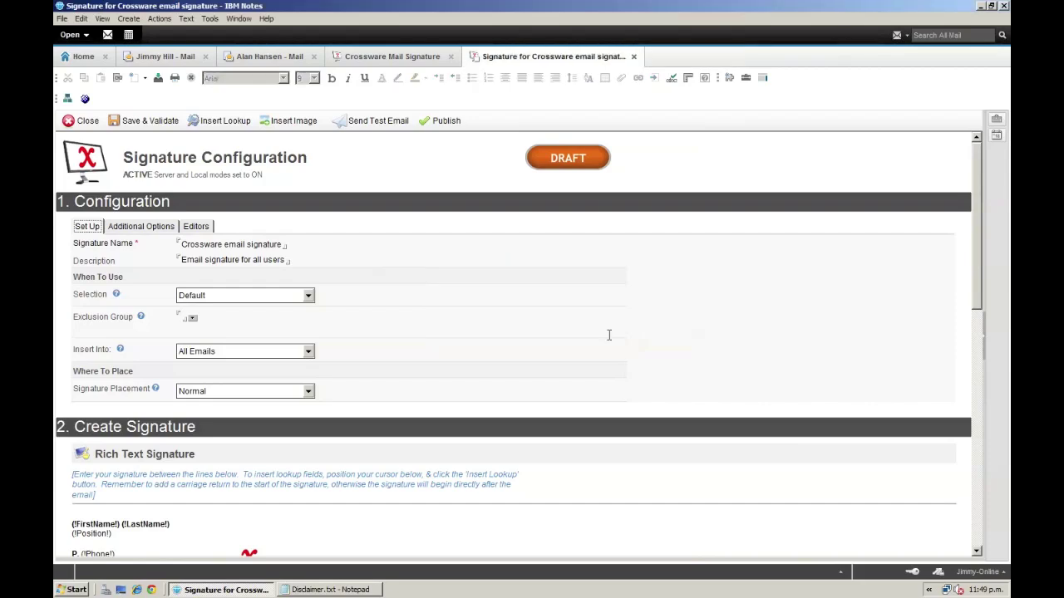
pyautogui.click(399, 122)
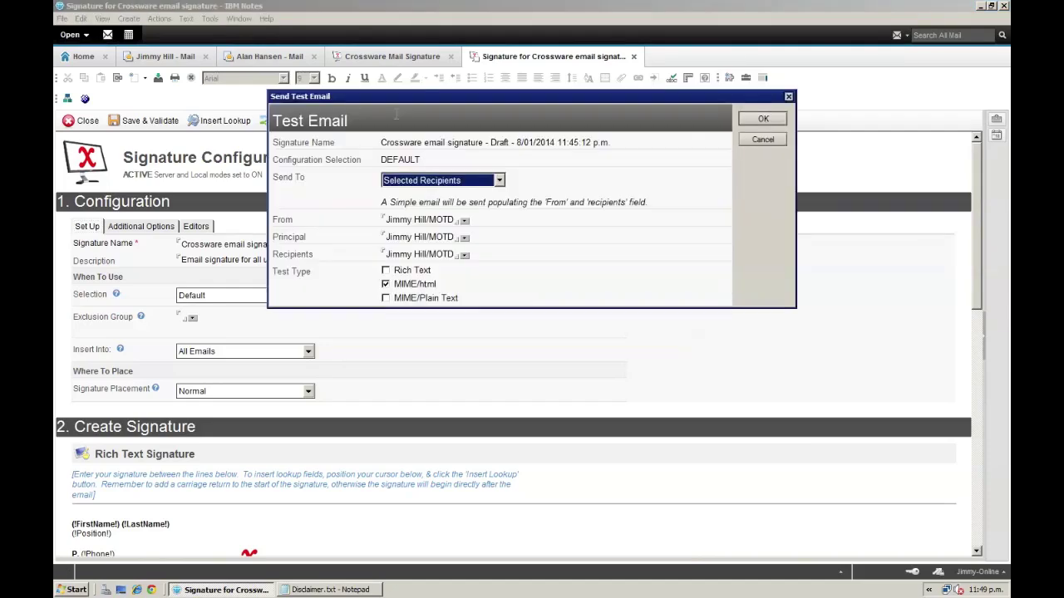
pyautogui.click(386, 285)
pyautogui.click(385, 271)
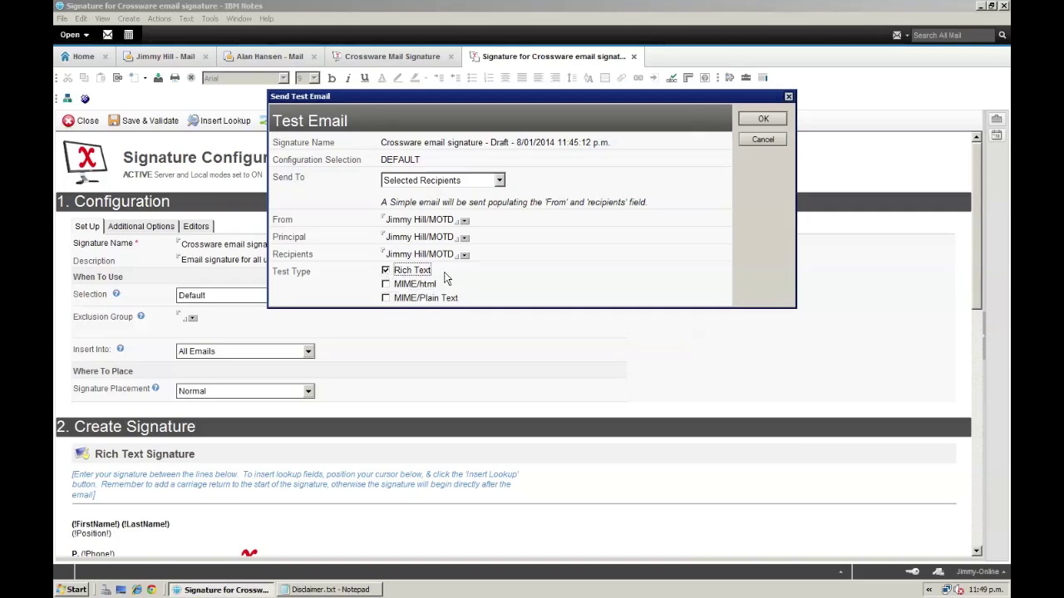
pyautogui.click(747, 119)
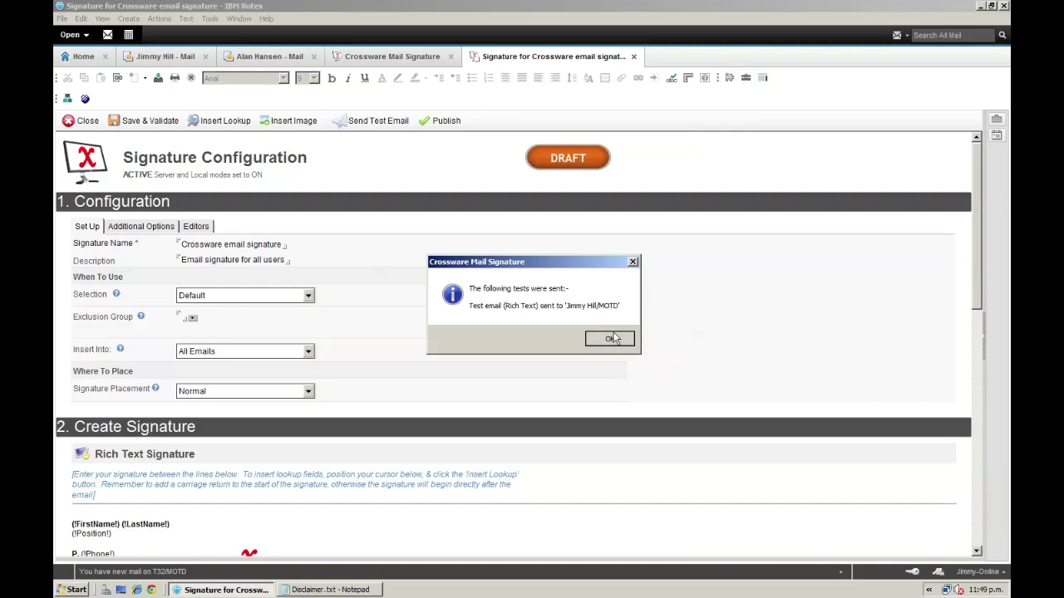
pyautogui.click(610, 337)
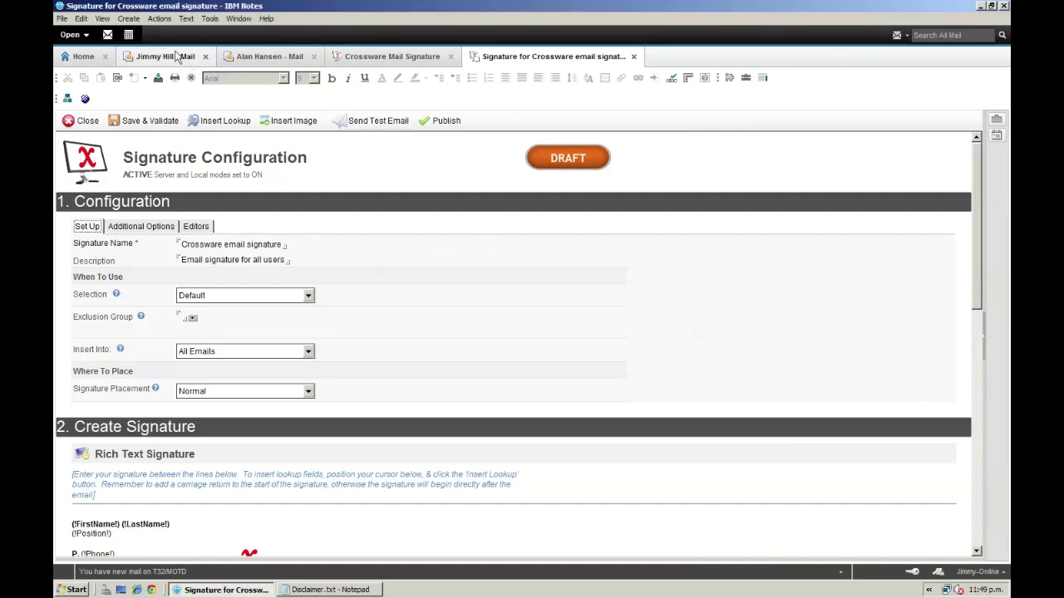
# Open the received Configuration Test (Rich Text) message in the inbox to review the signature, then close it.
pyautogui.click(175, 58)
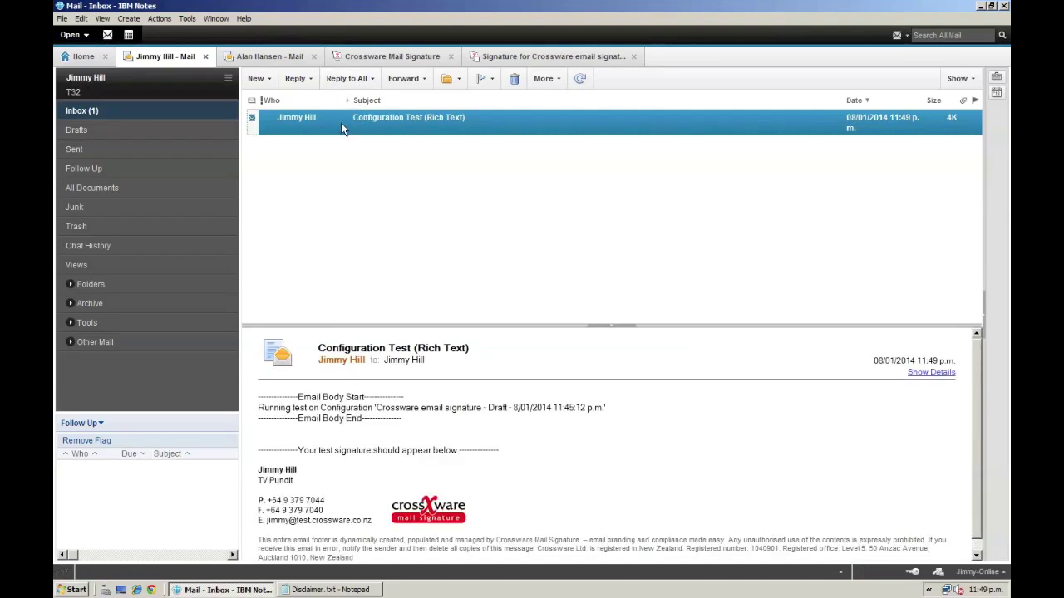
pyautogui.doubleClick(334, 121)
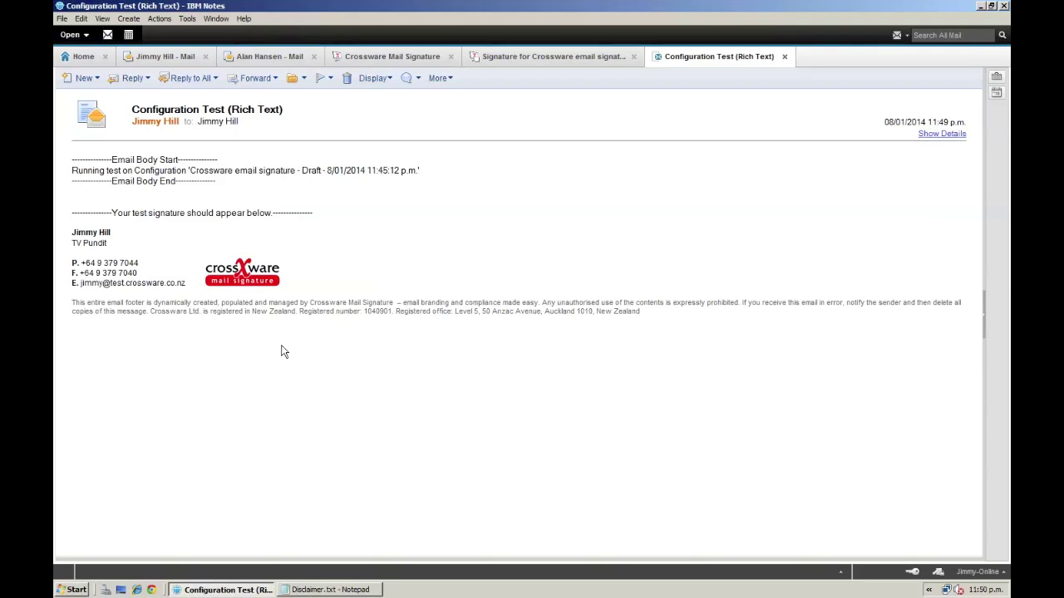
pyautogui.click(784, 56)
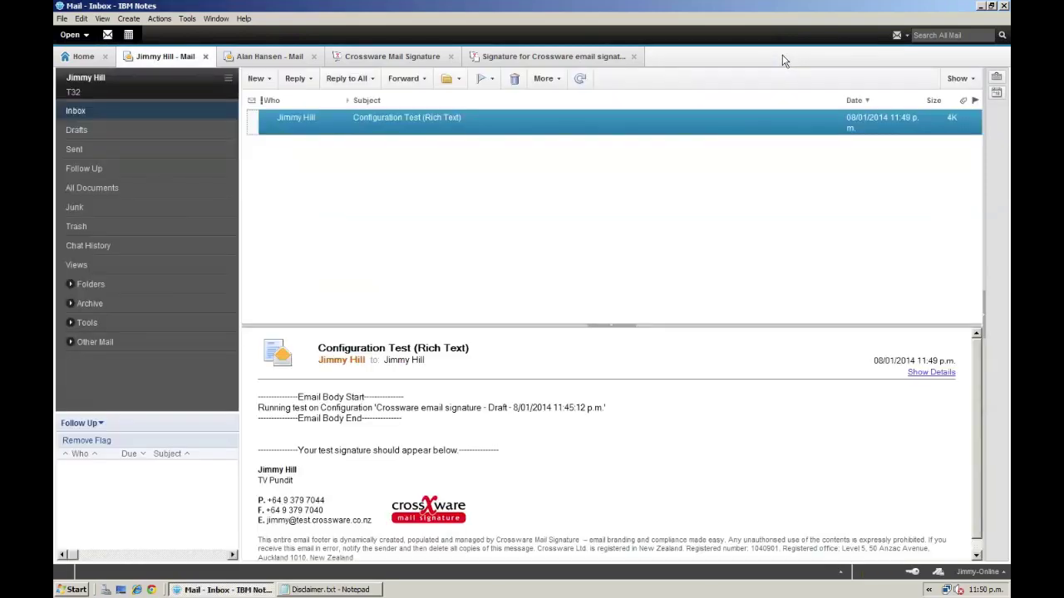
# Publish the signature configuration for everyone.
pyautogui.click(597, 58)
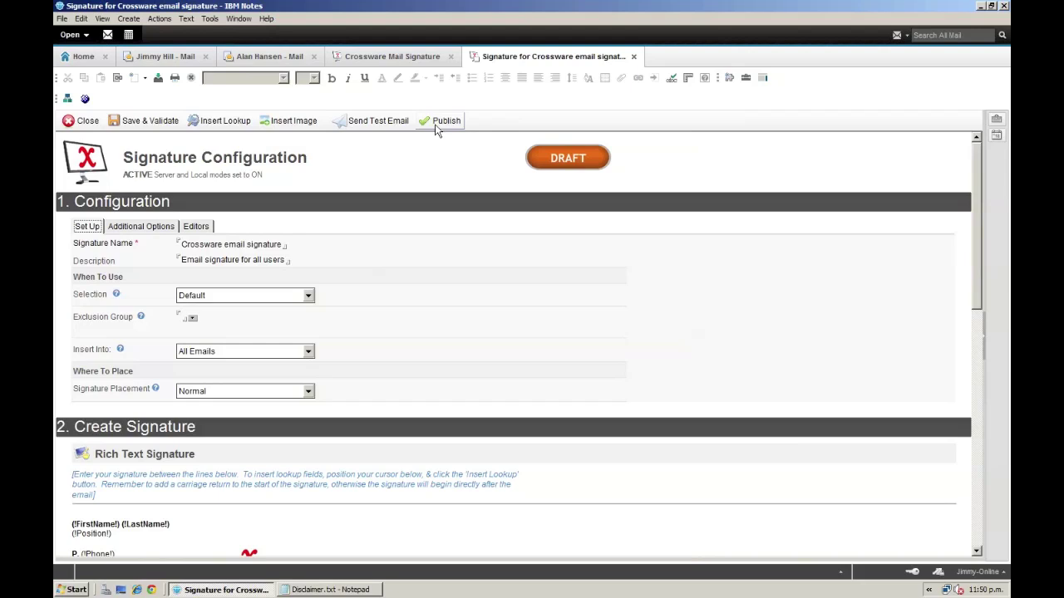
pyautogui.click(435, 124)
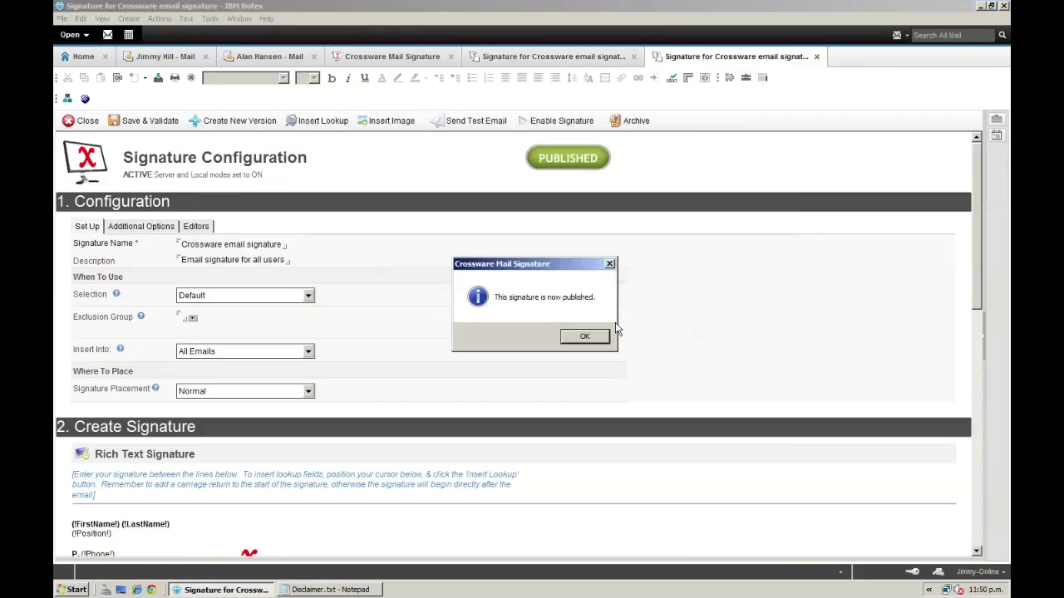
pyautogui.click(586, 337)
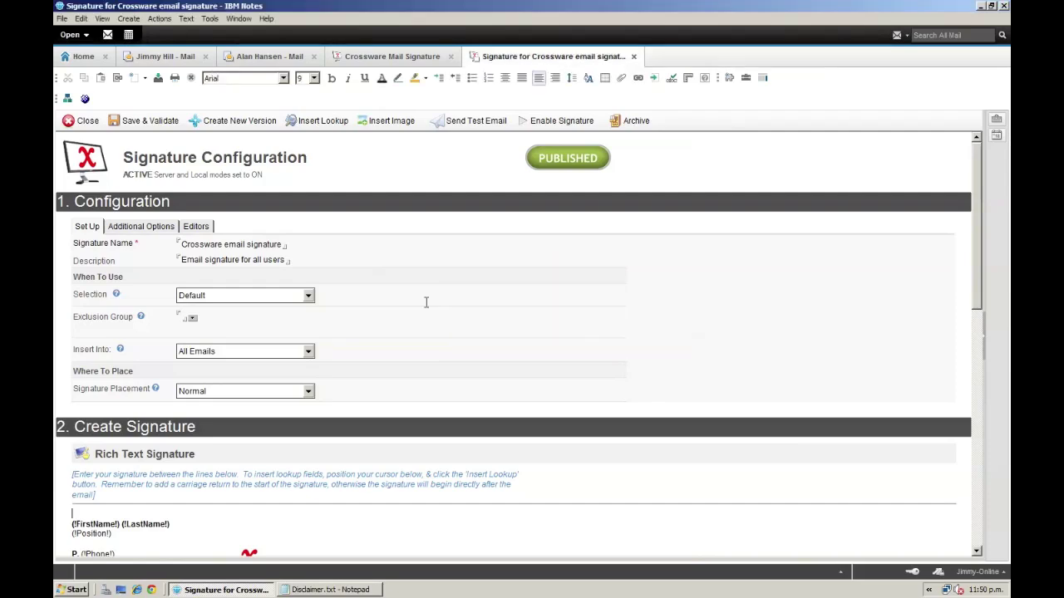
# Compose a new email to the colleague with subject 'Test email', asking whether they like the new signature.
pyautogui.click(172, 55)
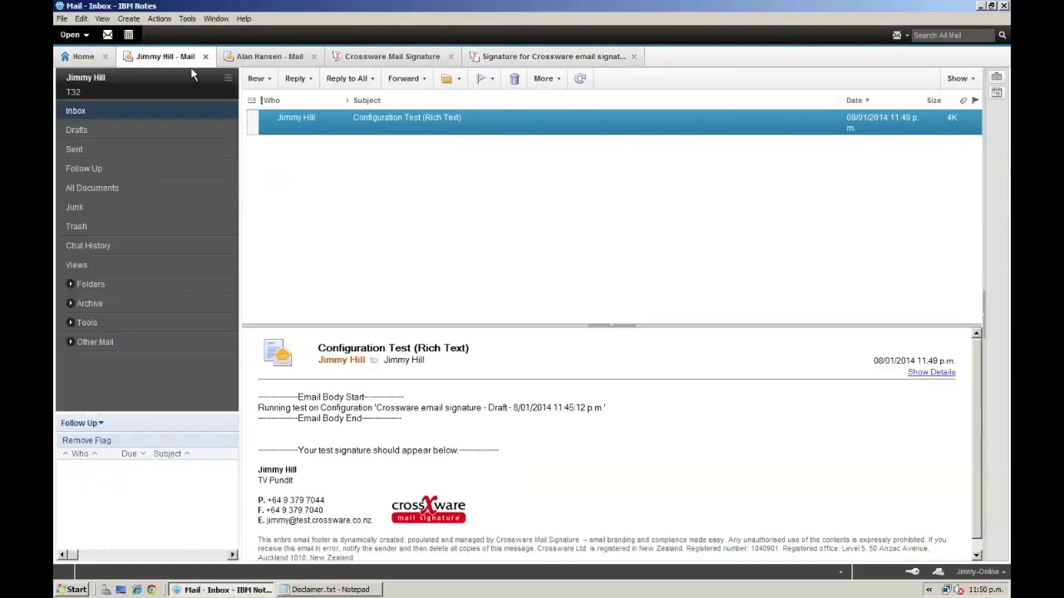
pyautogui.click(255, 78)
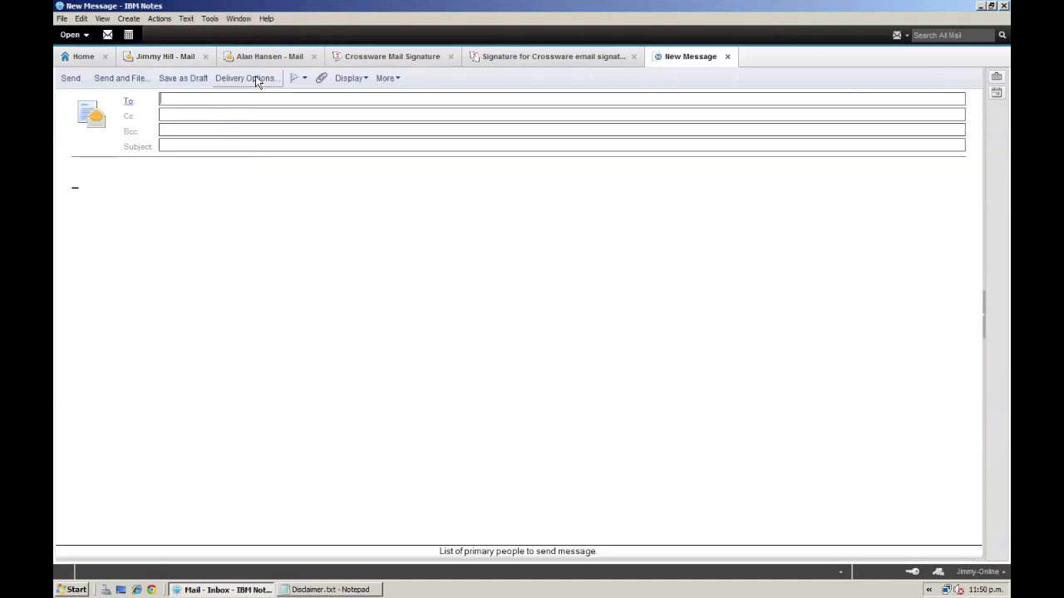
pyautogui.write('a')
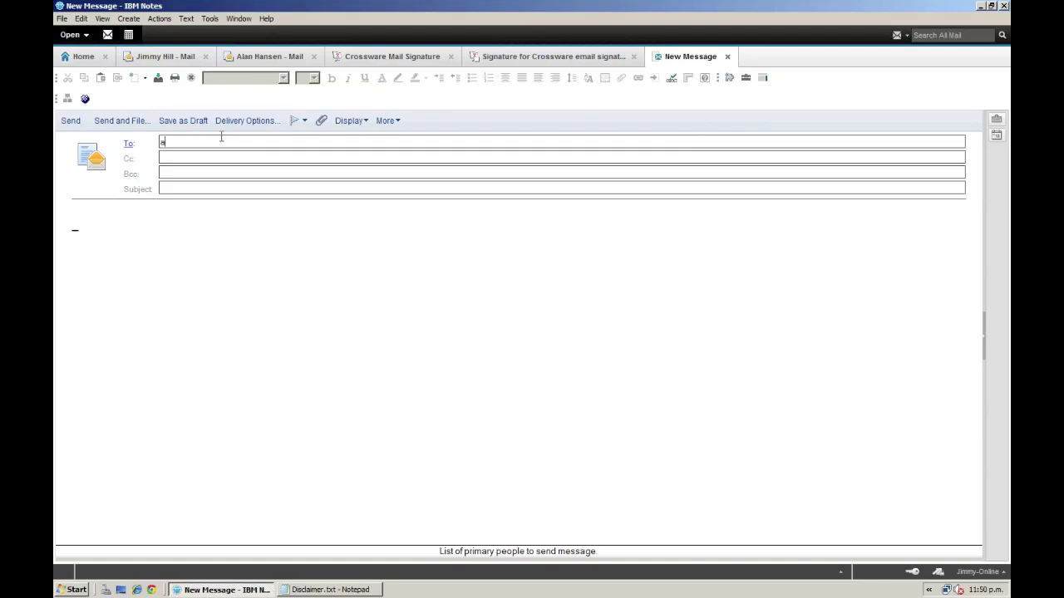
pyautogui.write('lan')
pyautogui.press('Return')
pyautogui.click(221, 183)
pyautogui.write('Test')
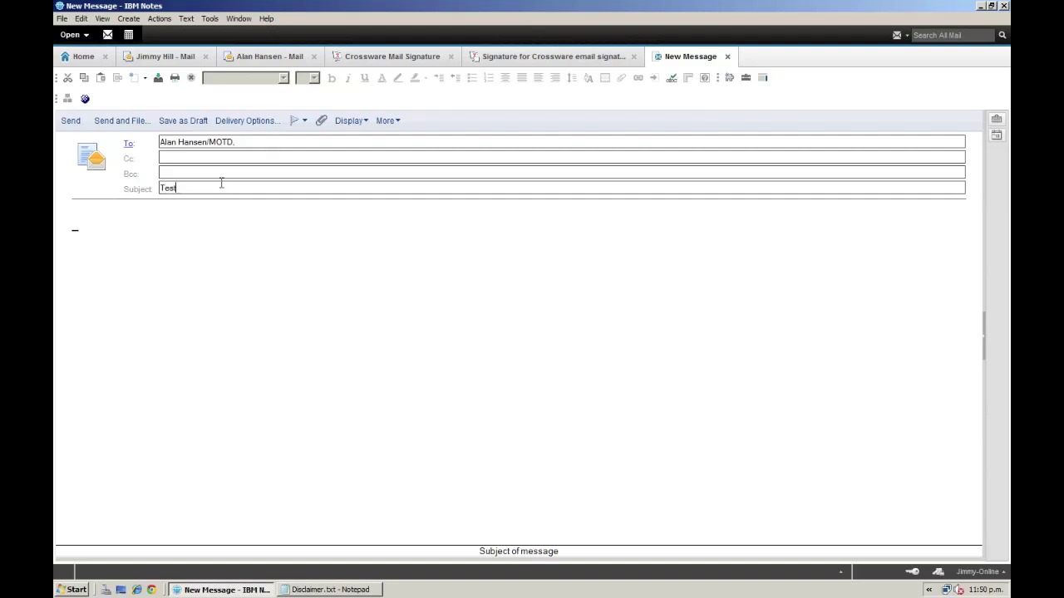
pyautogui.write(' email')
pyautogui.click(221, 230)
pyautogui.write('Hi')
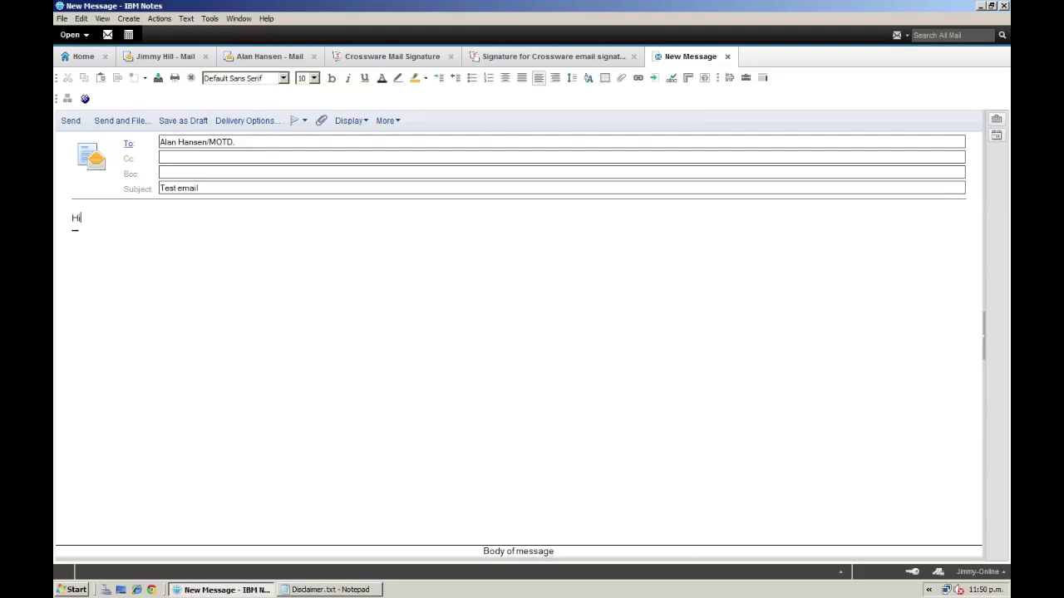
pyautogui.write(' Alan,  ')
pyautogui.write('Do you like my')
pyautogui.write(' new signature?')
# Send the Test email, then refresh the recipient's inbox and open the arrived message.
pyautogui.click(82, 123)
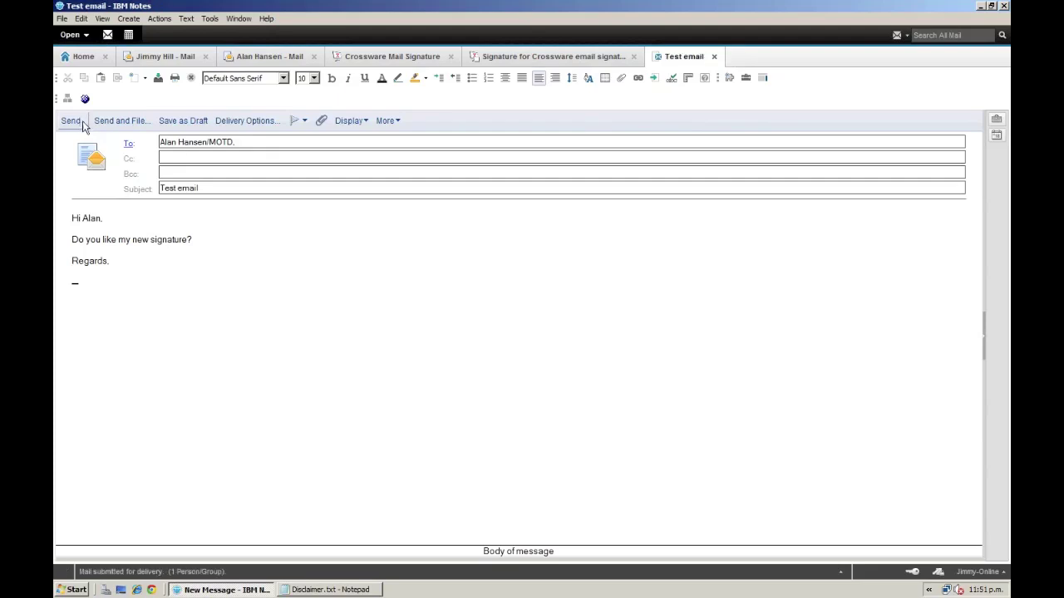
pyautogui.click(257, 58)
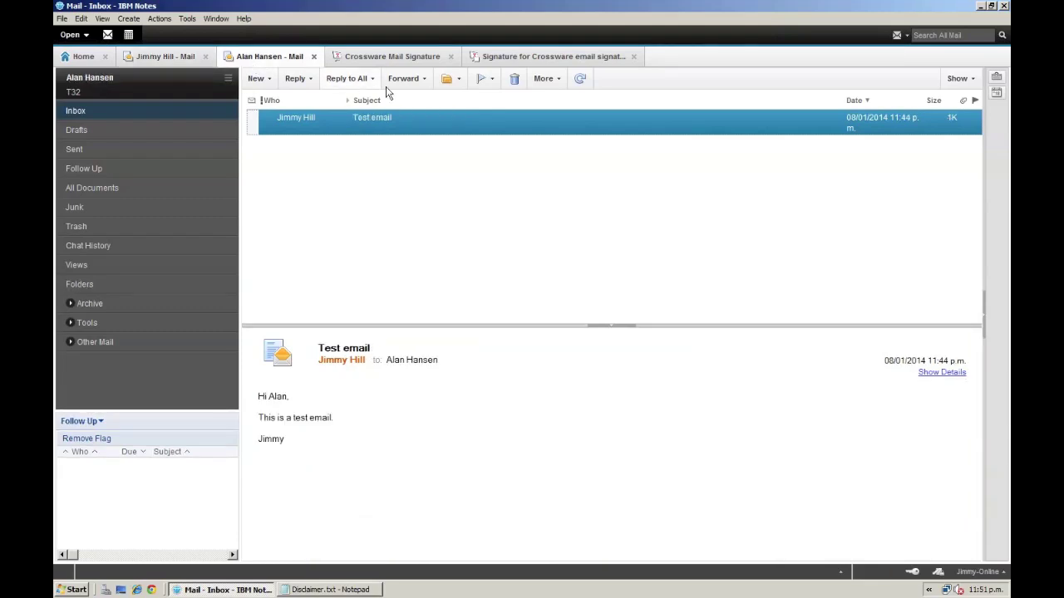
pyautogui.click(582, 79)
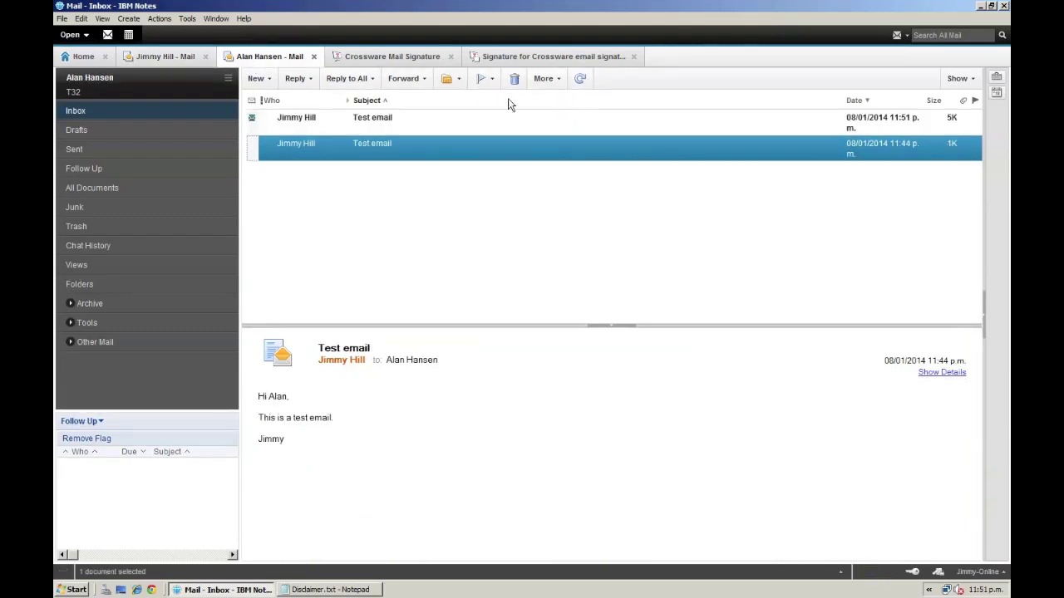
pyautogui.click(408, 124)
pyautogui.doubleClick(408, 123)
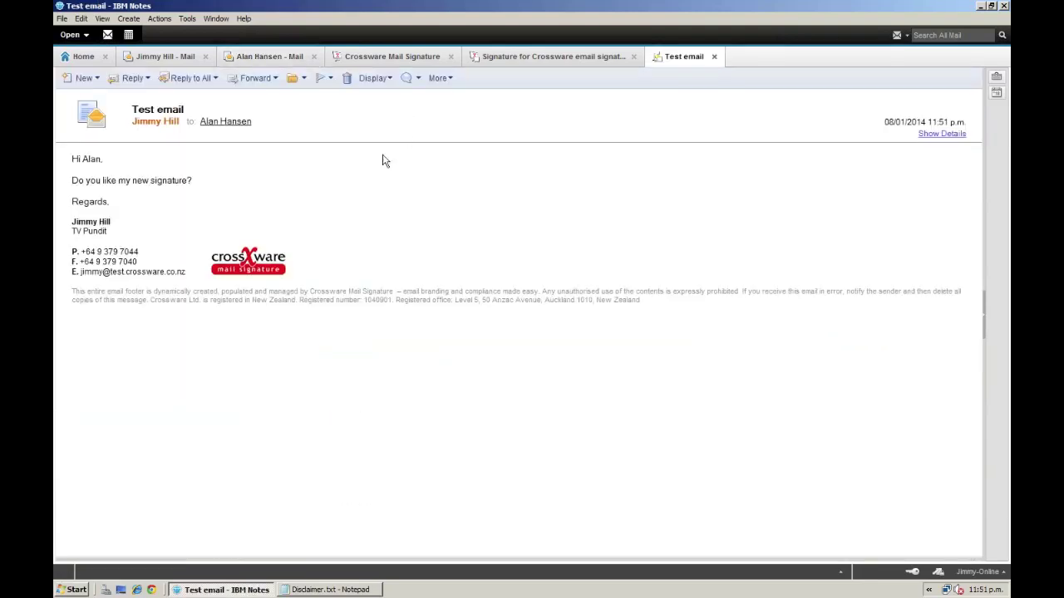